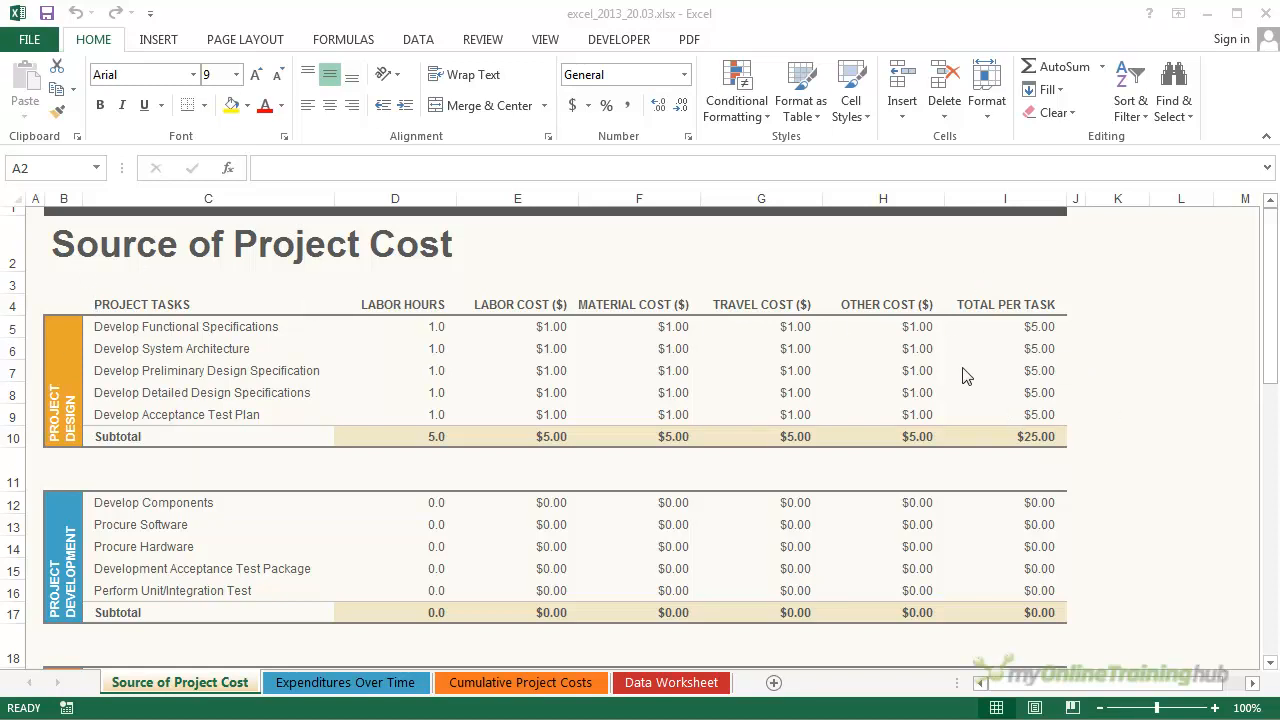
Insert a left block arrow about 0.8" high and 1.64" wide beside the Project Design subtotal row.
click(158, 40)
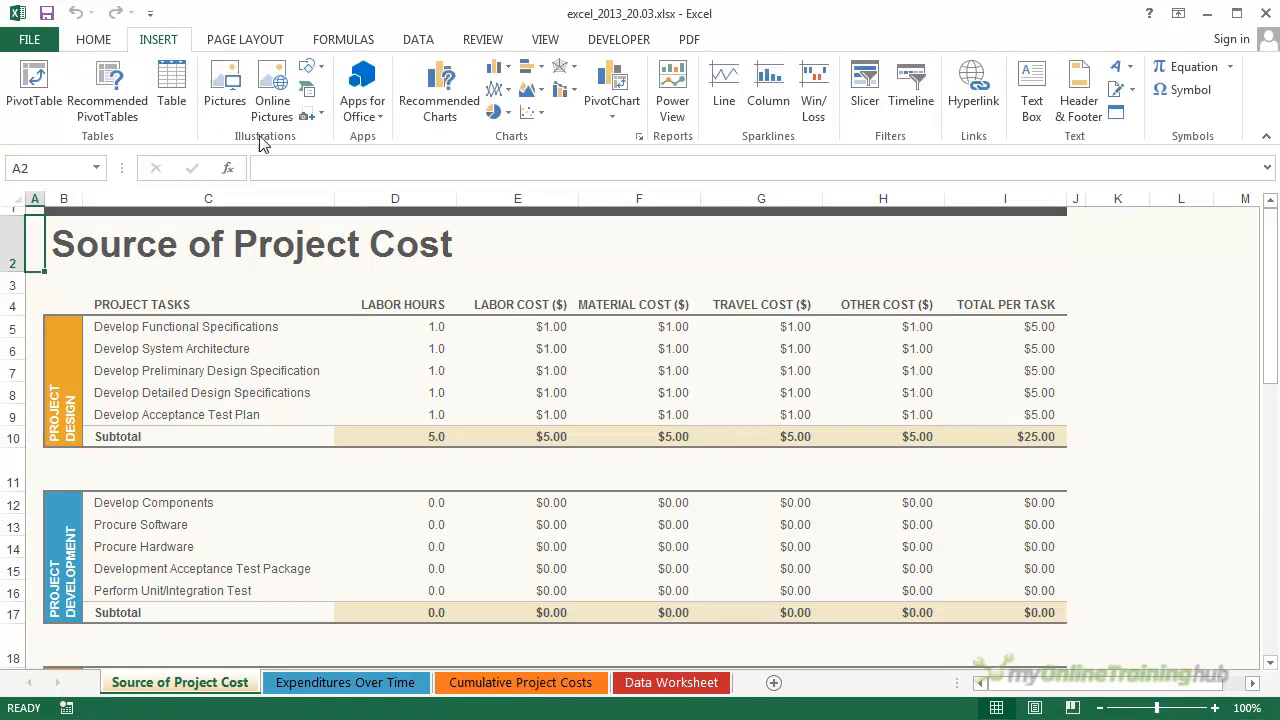
click(320, 70)
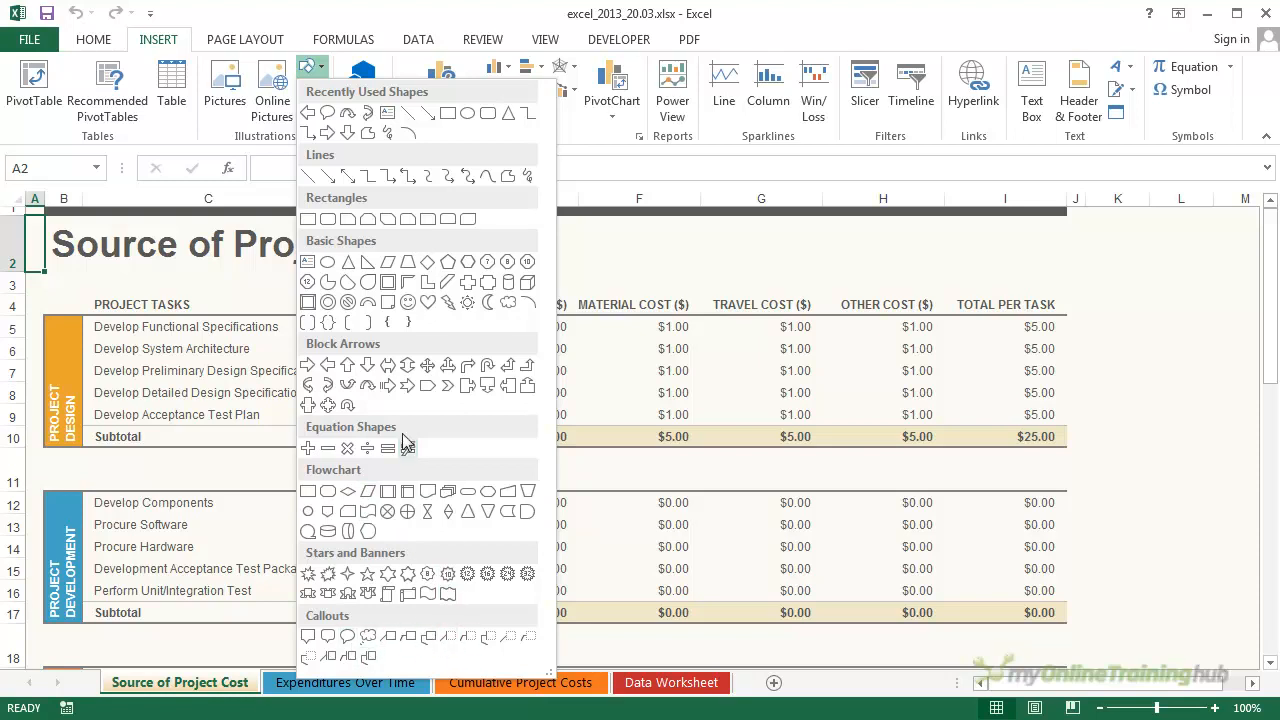
click(308, 113)
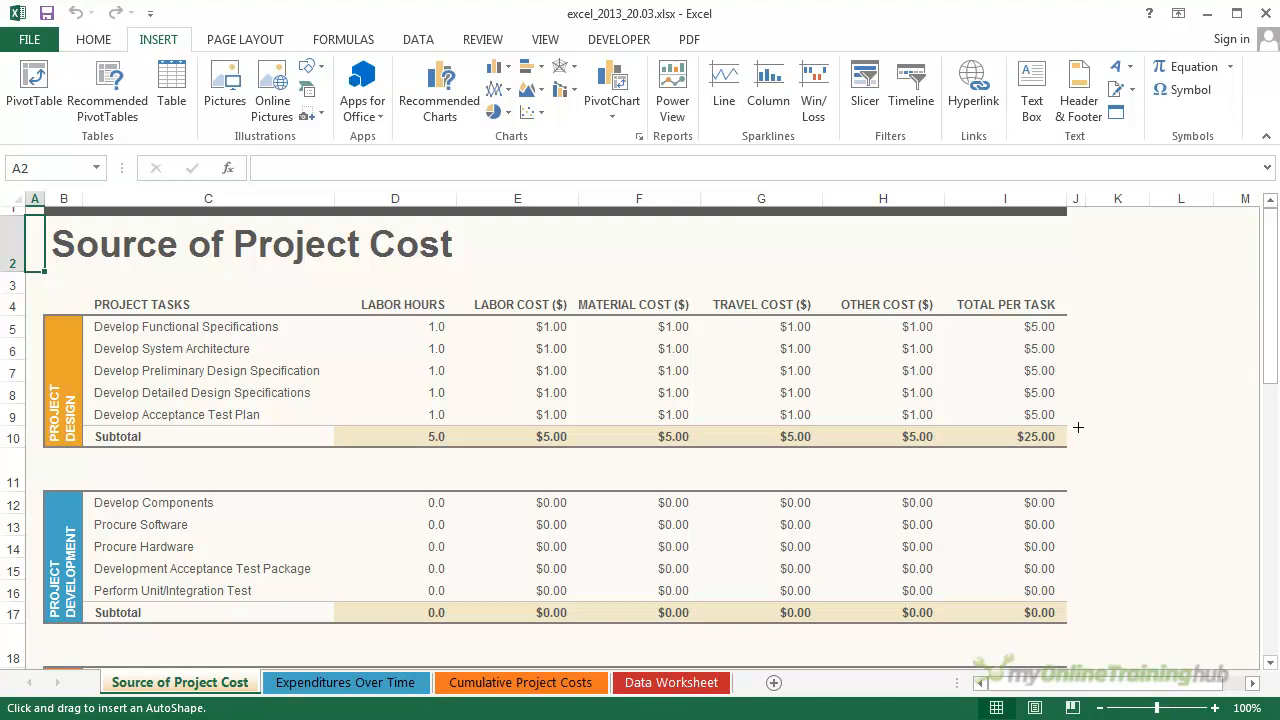
mouse_move(1079, 428)
mouse_down()
mouse_move(1188, 496)
mouse_move(1174, 494)
mouse_move(1236, 504)
mouse_up()
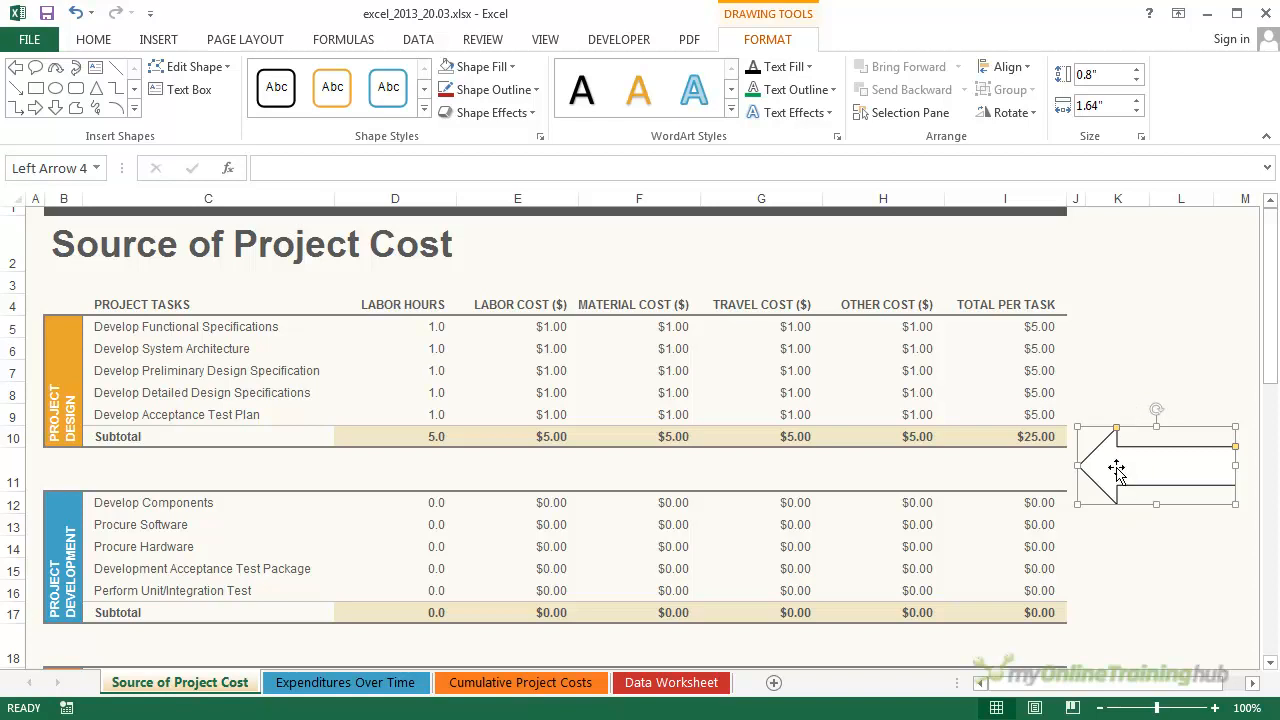
Move the left arrow up beside the $25.00 subtotal, lengthen its head, thicken its shaft, and resize it to about 0.83" by 1.52".
drag(1116, 466, 1112, 435)
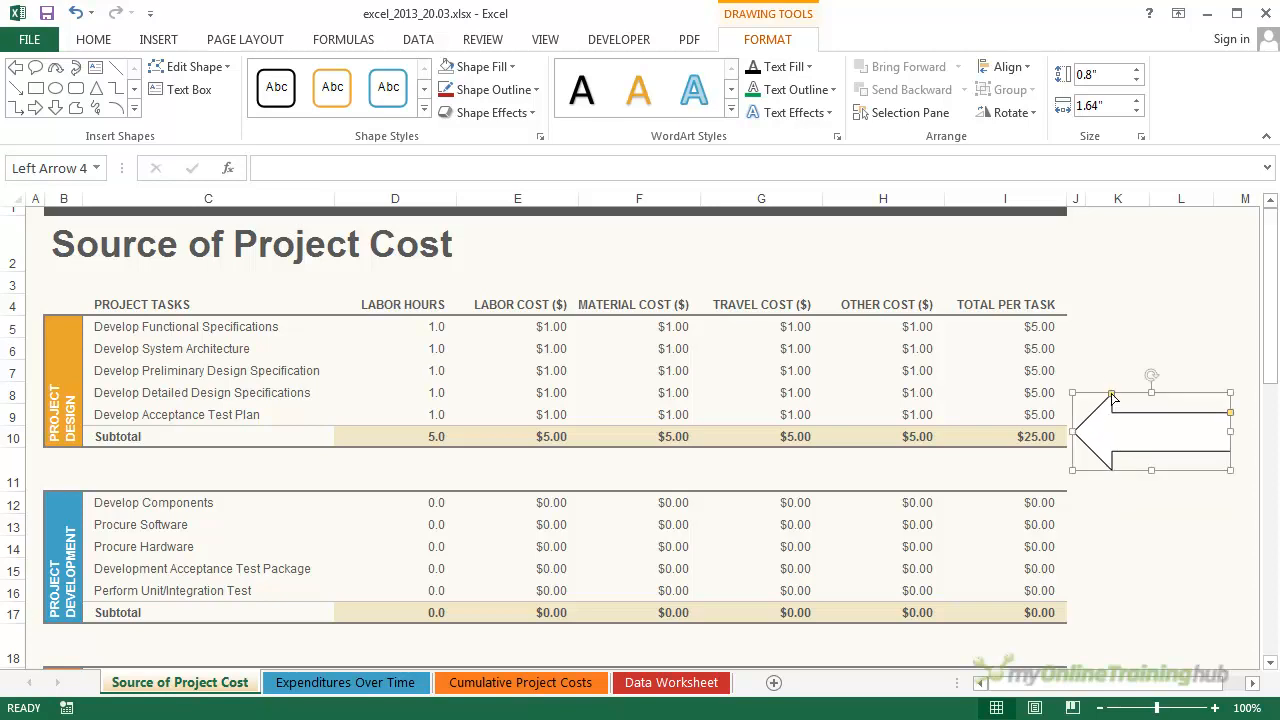
drag(1113, 399, 1127, 428)
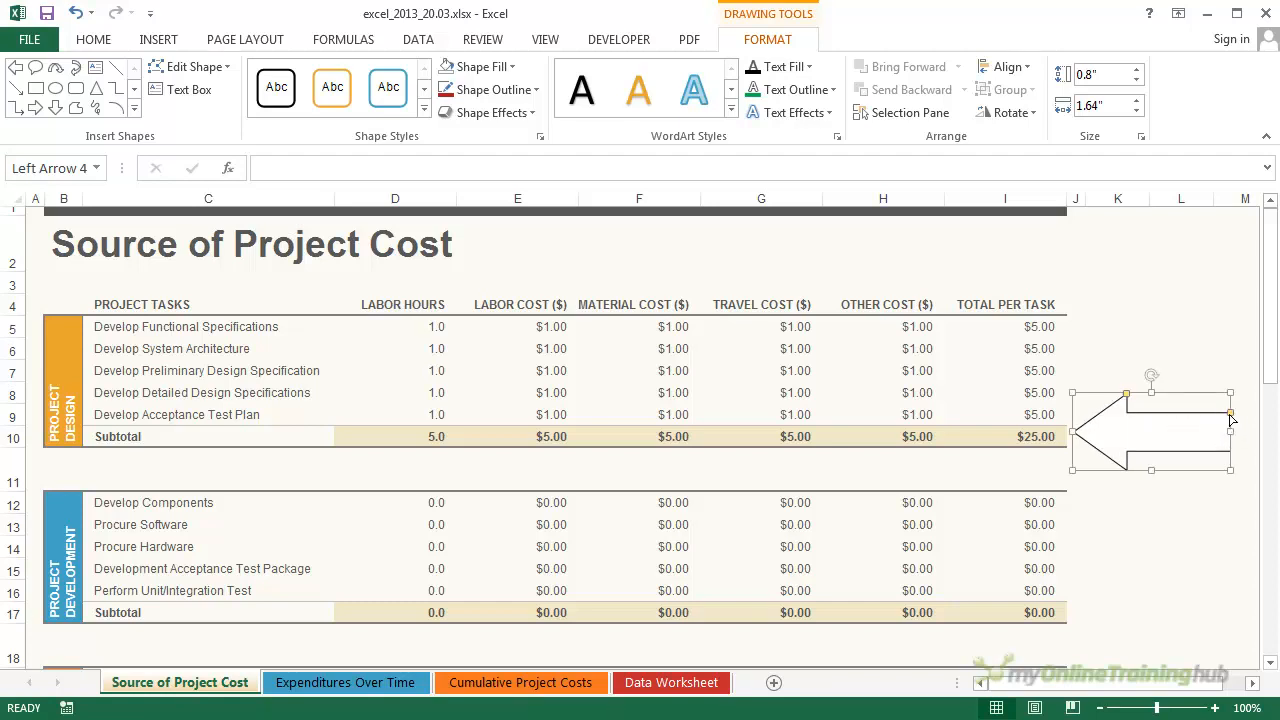
mouse_move(1231, 418)
mouse_down()
mouse_move(1230, 434)
mouse_move(1230, 410)
mouse_up()
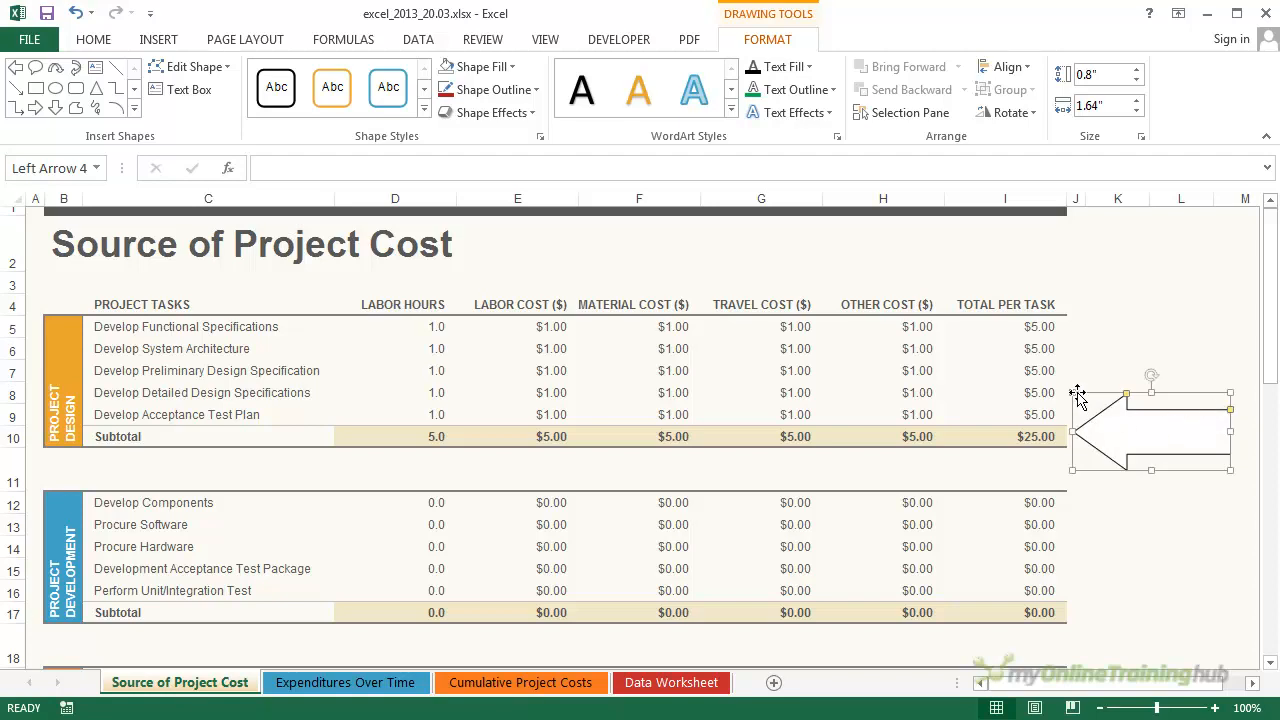
mouse_move(1072, 393)
mouse_down()
mouse_move(1033, 348)
mouse_move(1084, 391)
mouse_up()
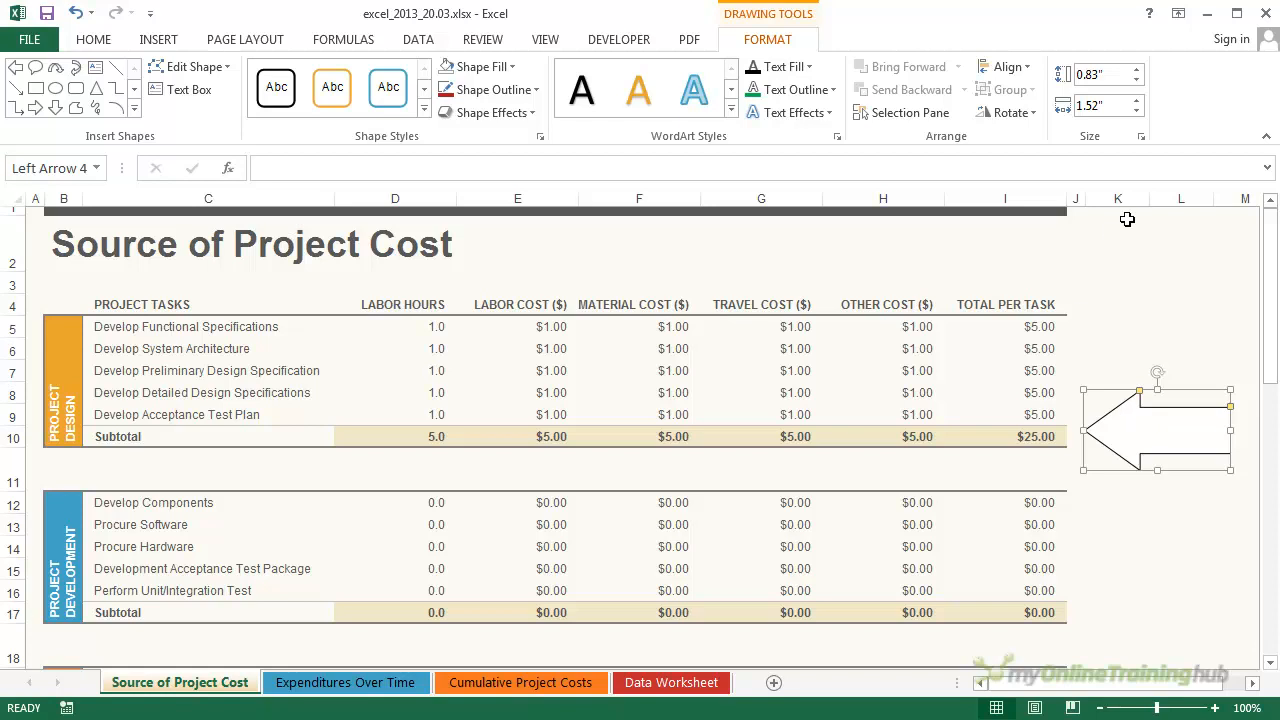
Add the text TOTALS inside the left arrow.
text(TOTALS)
key(Return)
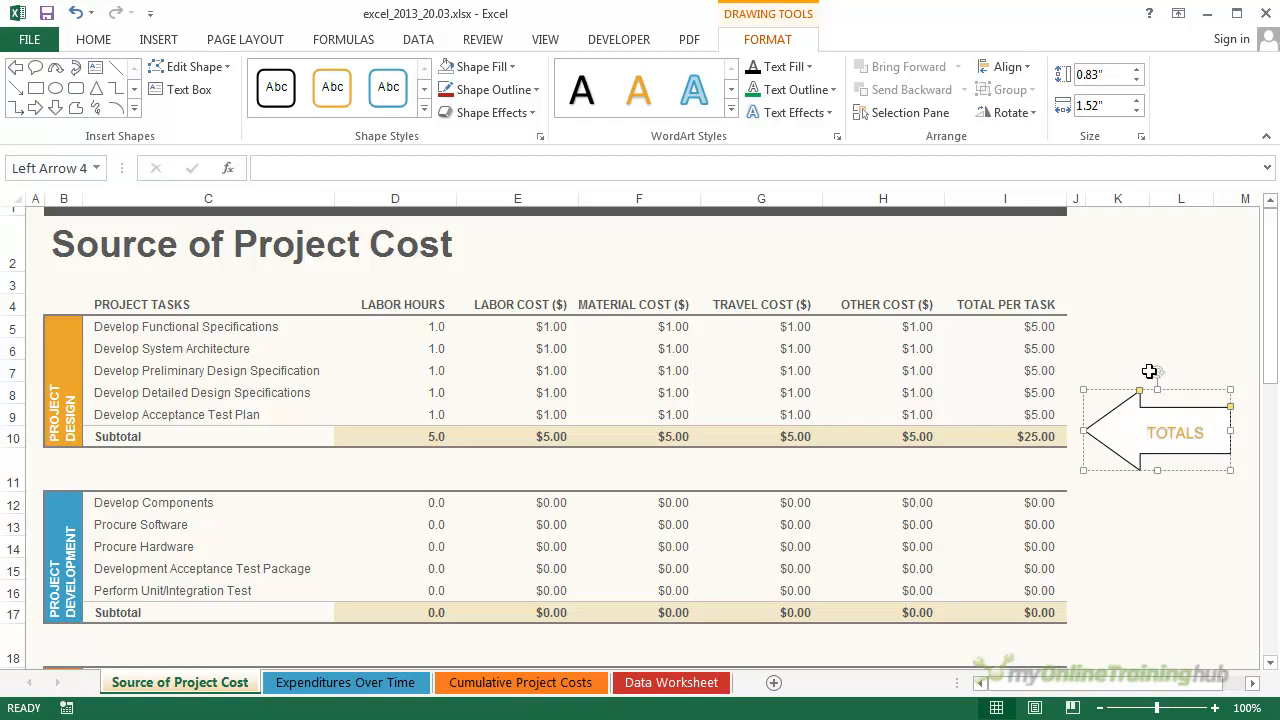
Rotate the left arrow so it slants down-left, and move it so its tip points at the $25.00 subtotal.
drag(1159, 371, 1176, 342)
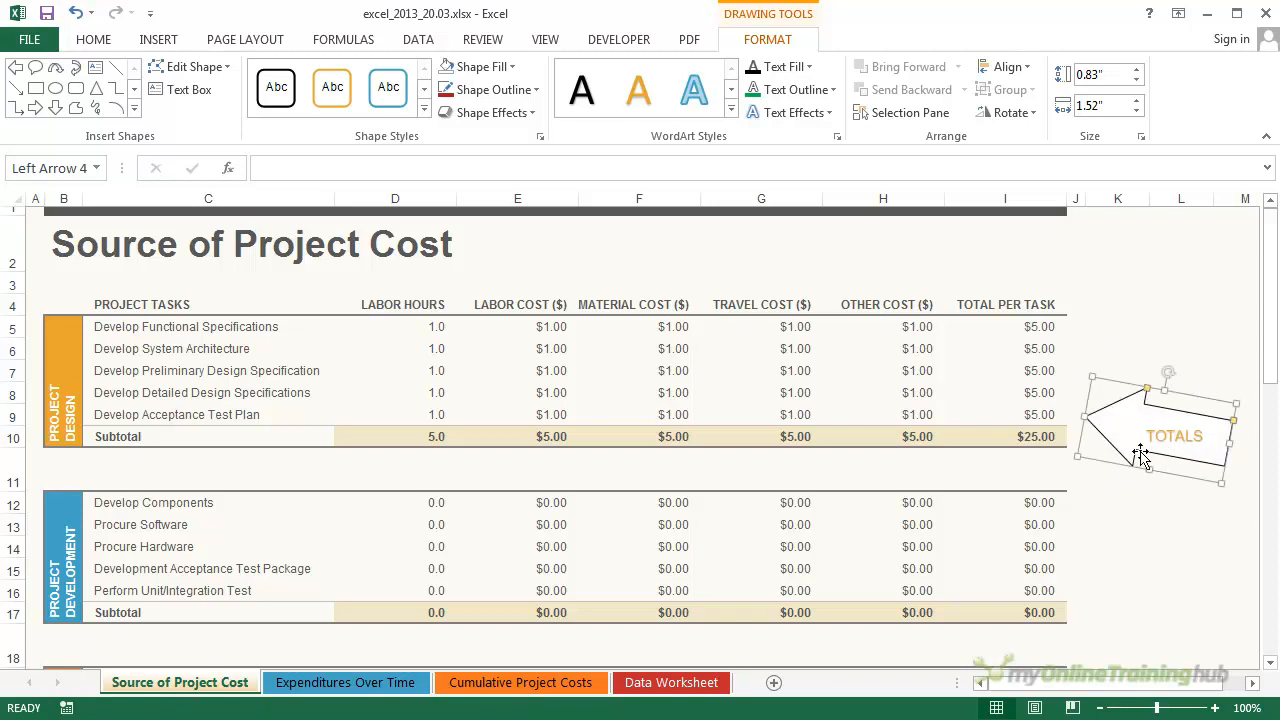
drag(1167, 374, 1132, 396)
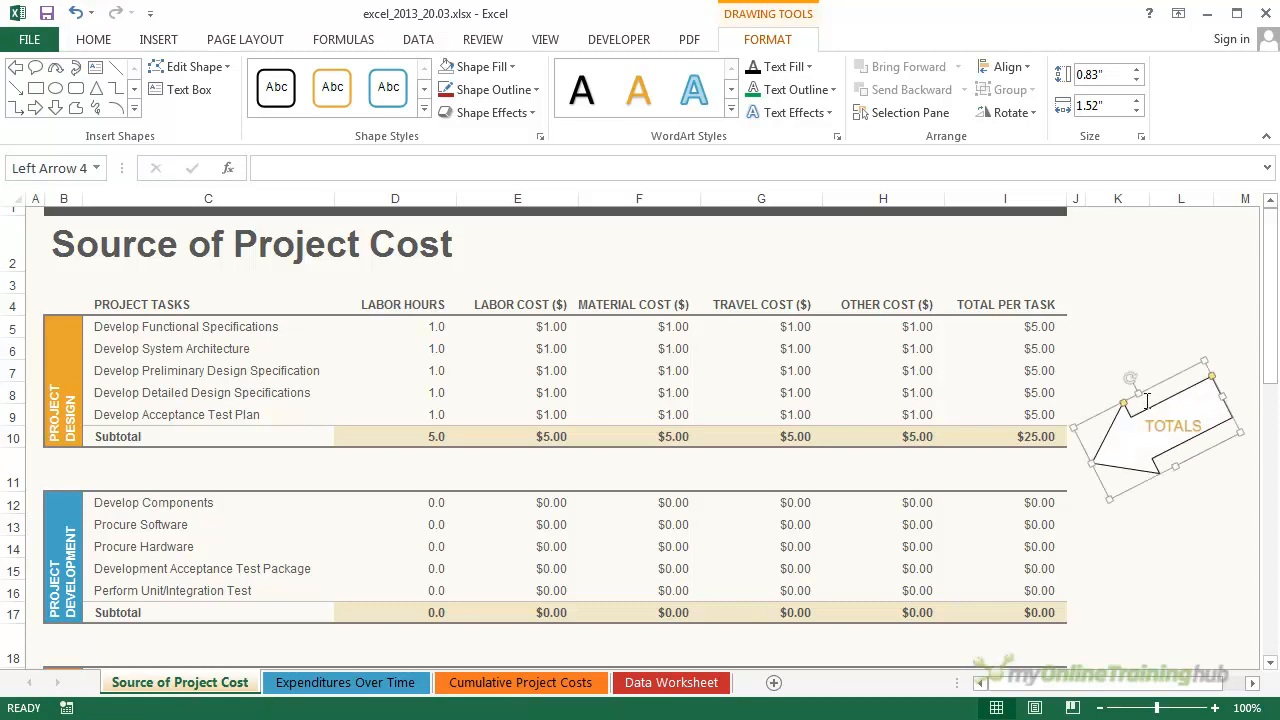
drag(1157, 387, 1128, 358)
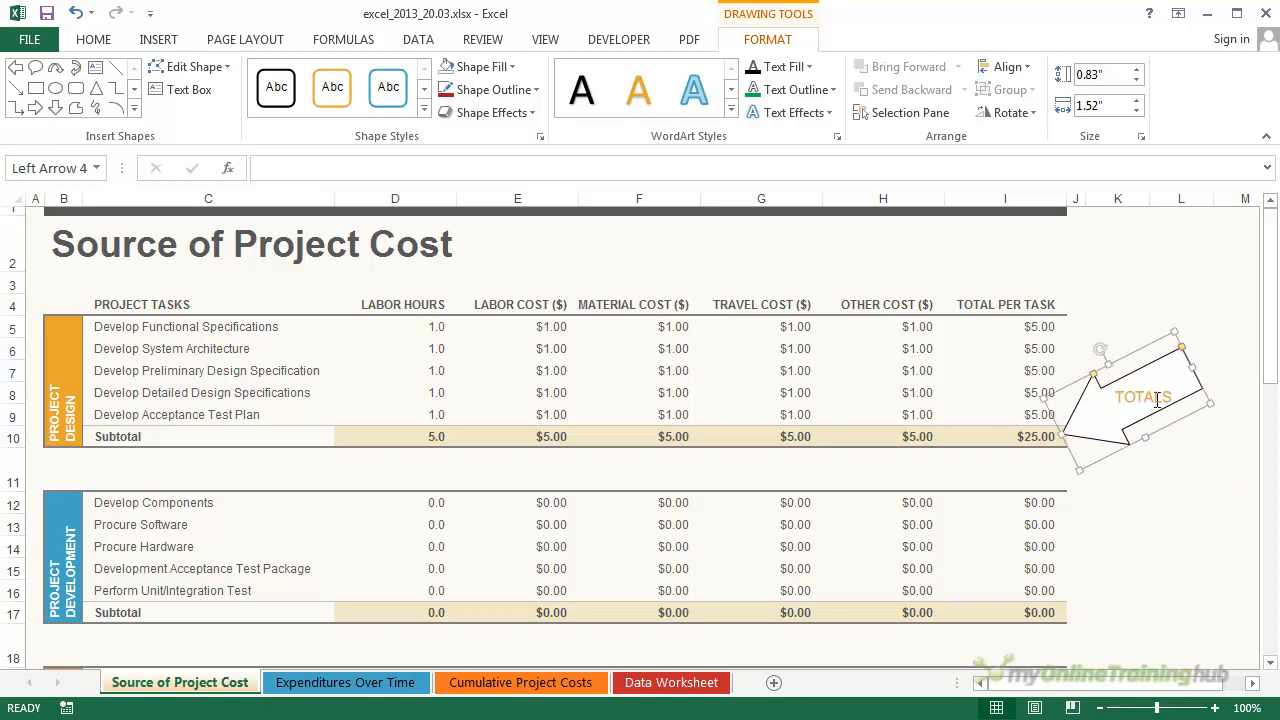
Delete the TOTALS text from inside the arrow and deselect the shape.
double_click(1152, 397)
key(Delete)
click(1126, 288)
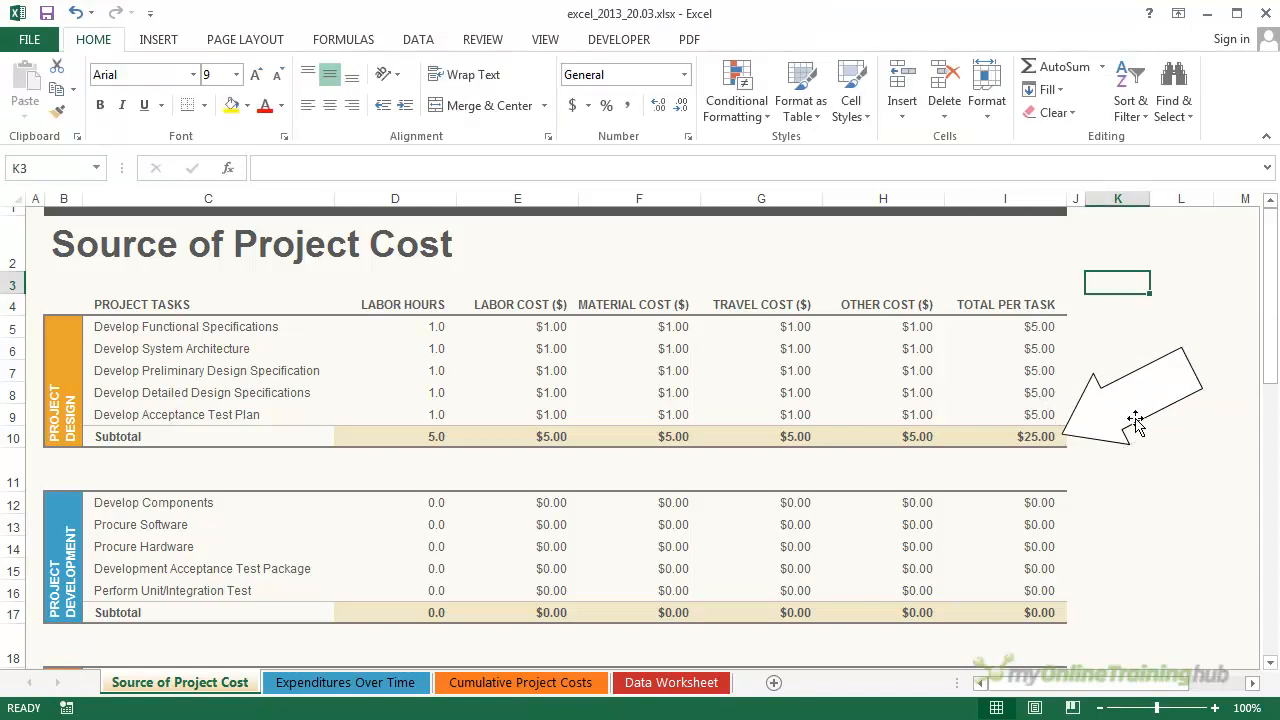
Insert a text box reading TOTALS, and rotate and position it inside the arrow to match the arrow's slant.
click(168, 43)
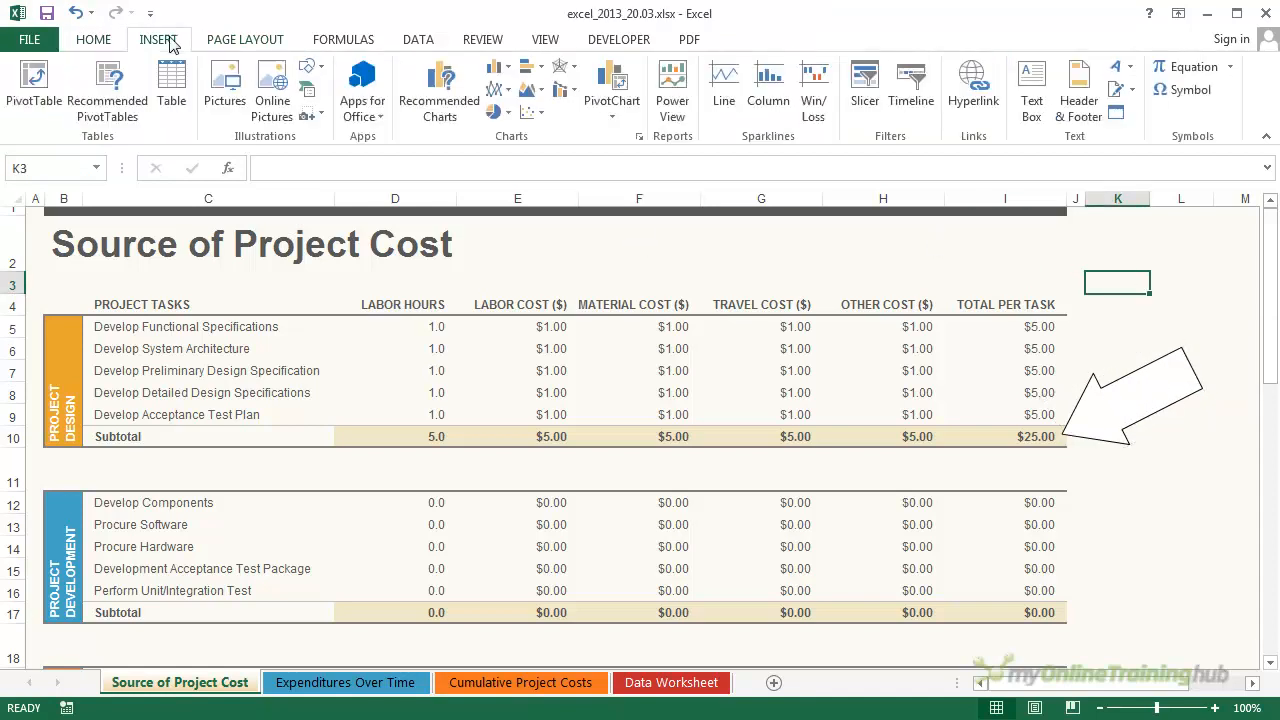
click(312, 67)
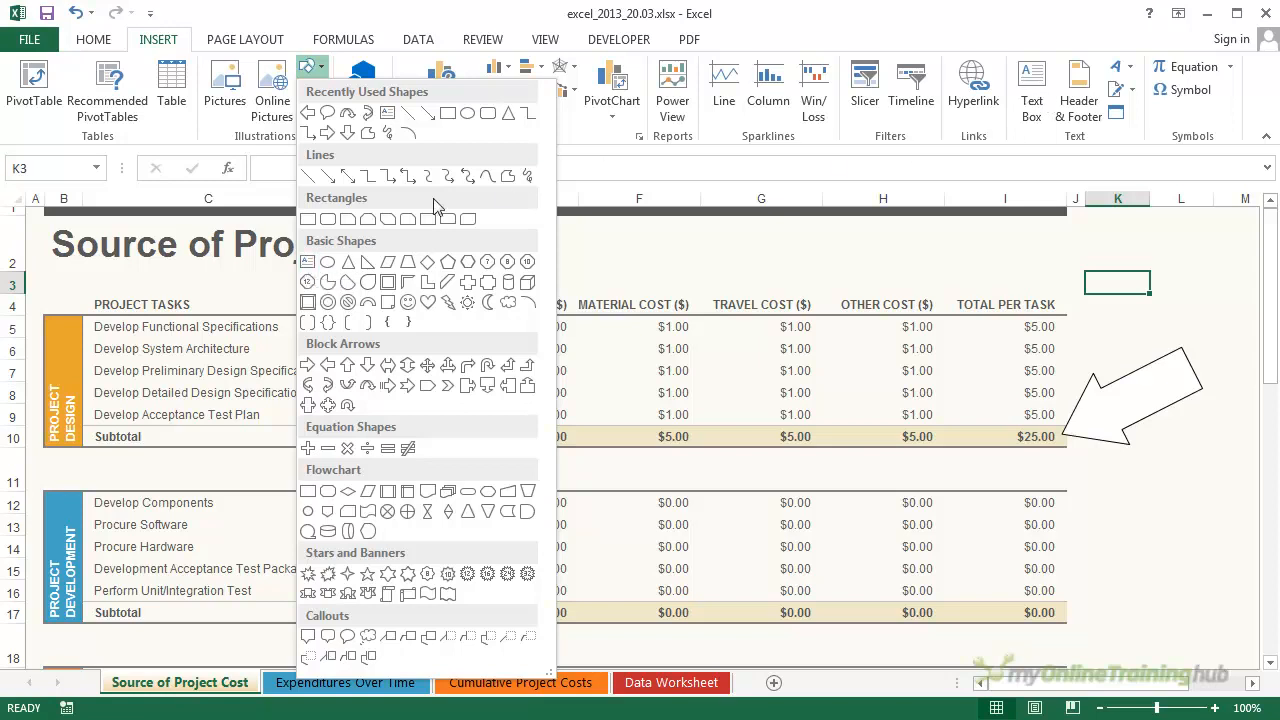
click(307, 262)
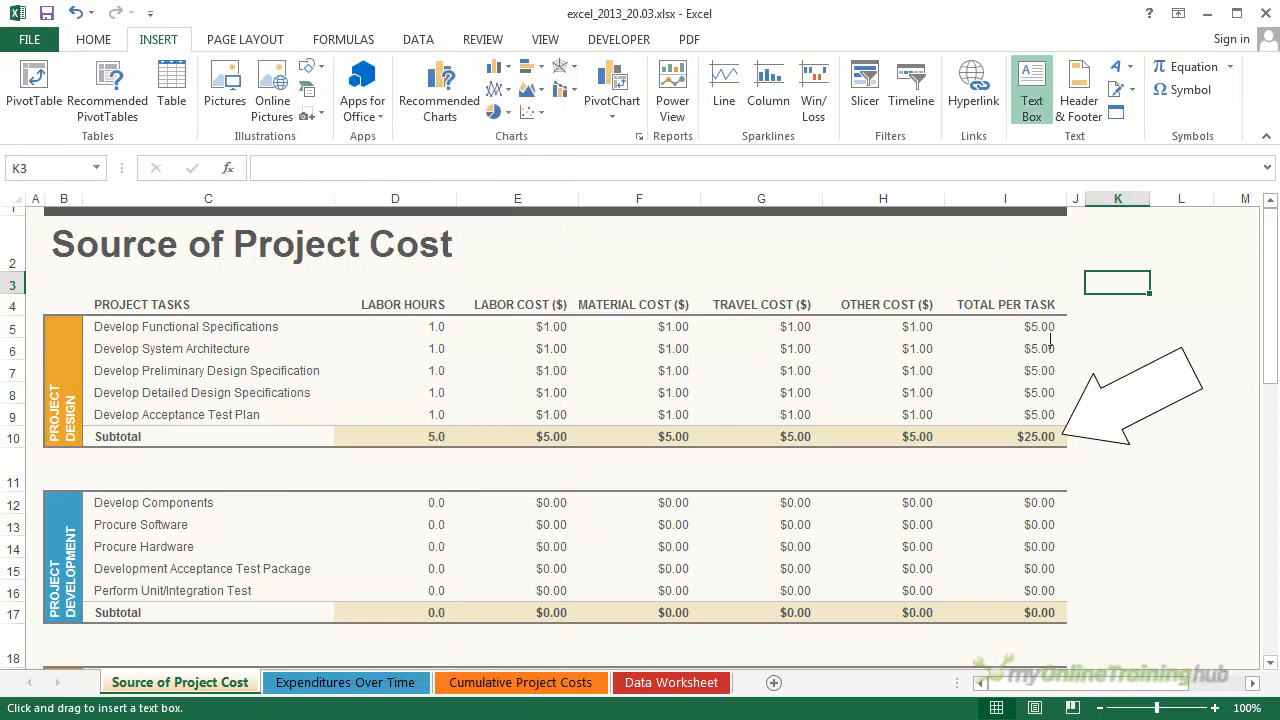
click(1101, 410)
text(TOTALS)
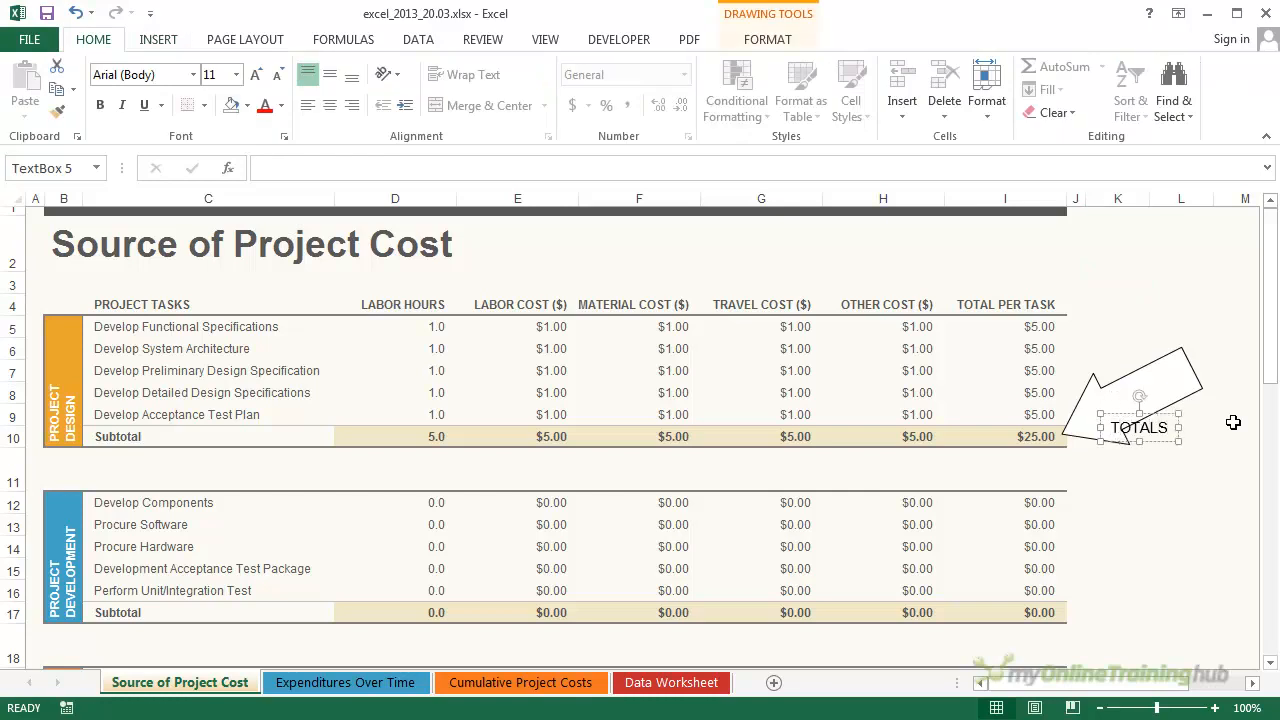
mouse_move(1138, 397)
mouse_down()
mouse_move(1120, 393)
mouse_move(1125, 424)
mouse_move(1129, 391)
mouse_up()
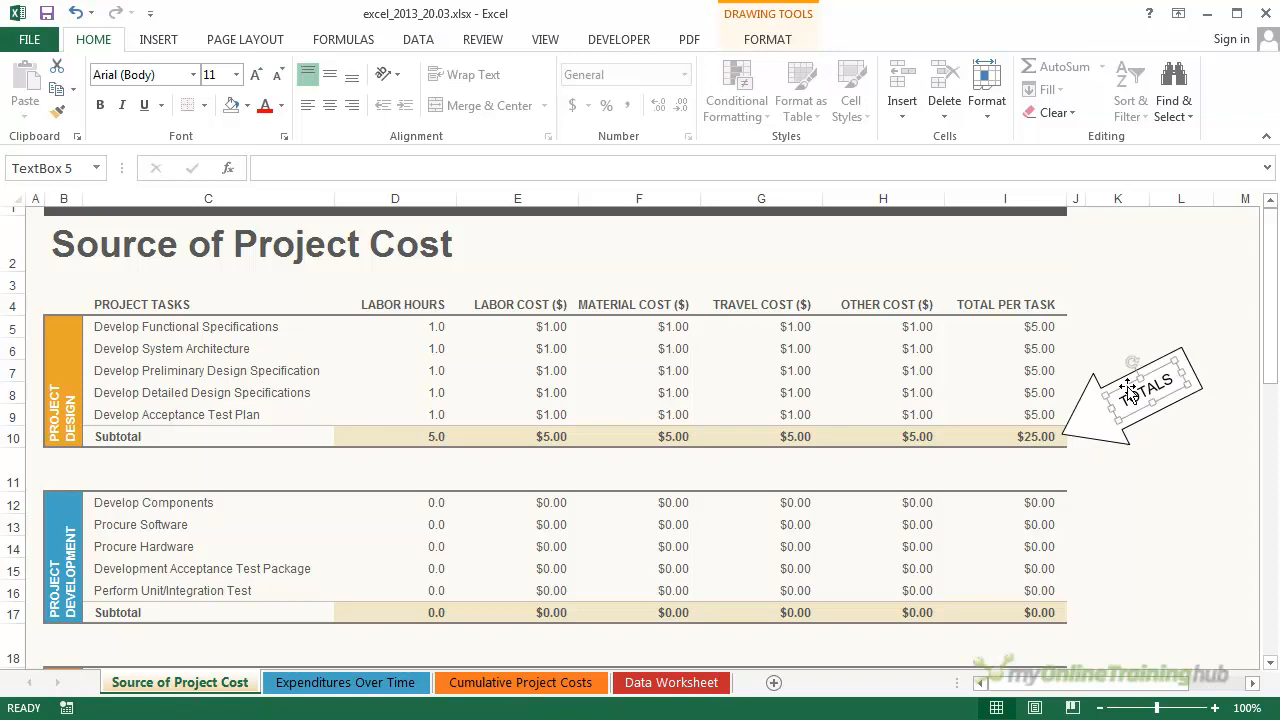
Format the TOTALS text in the text box as bold italic with a golden orange font colour.
double_click(1146, 392)
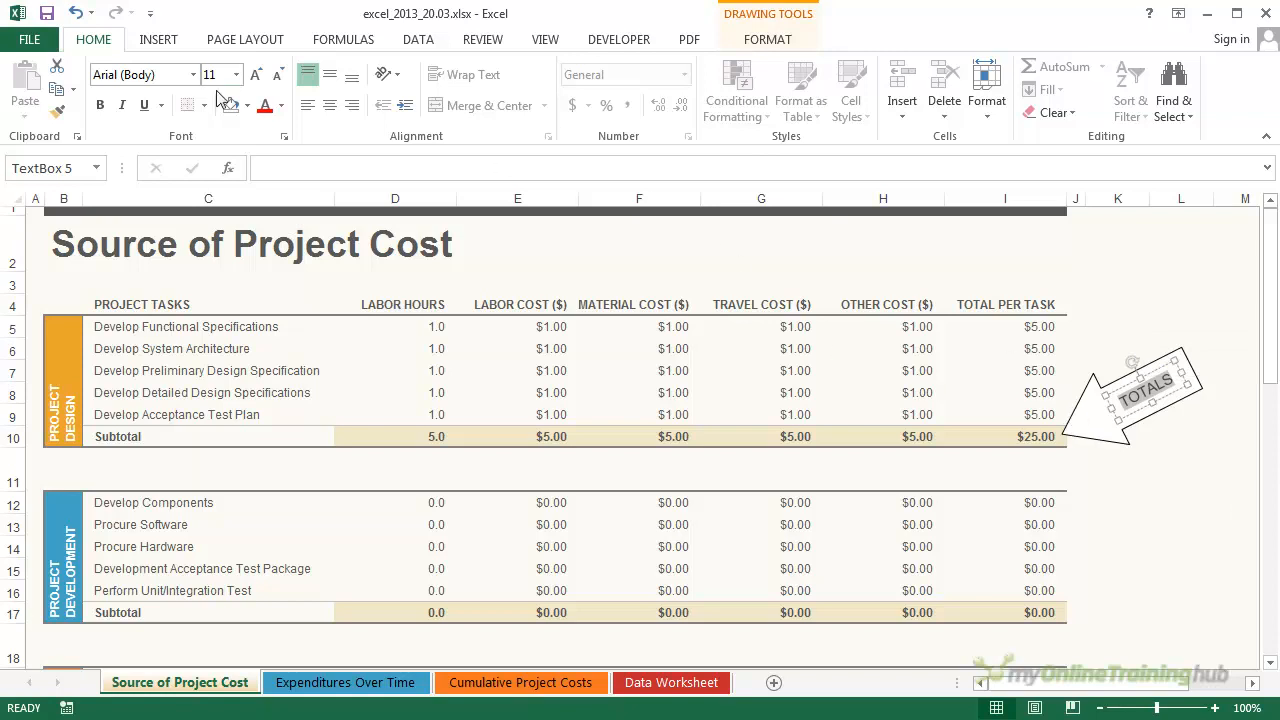
click(266, 110)
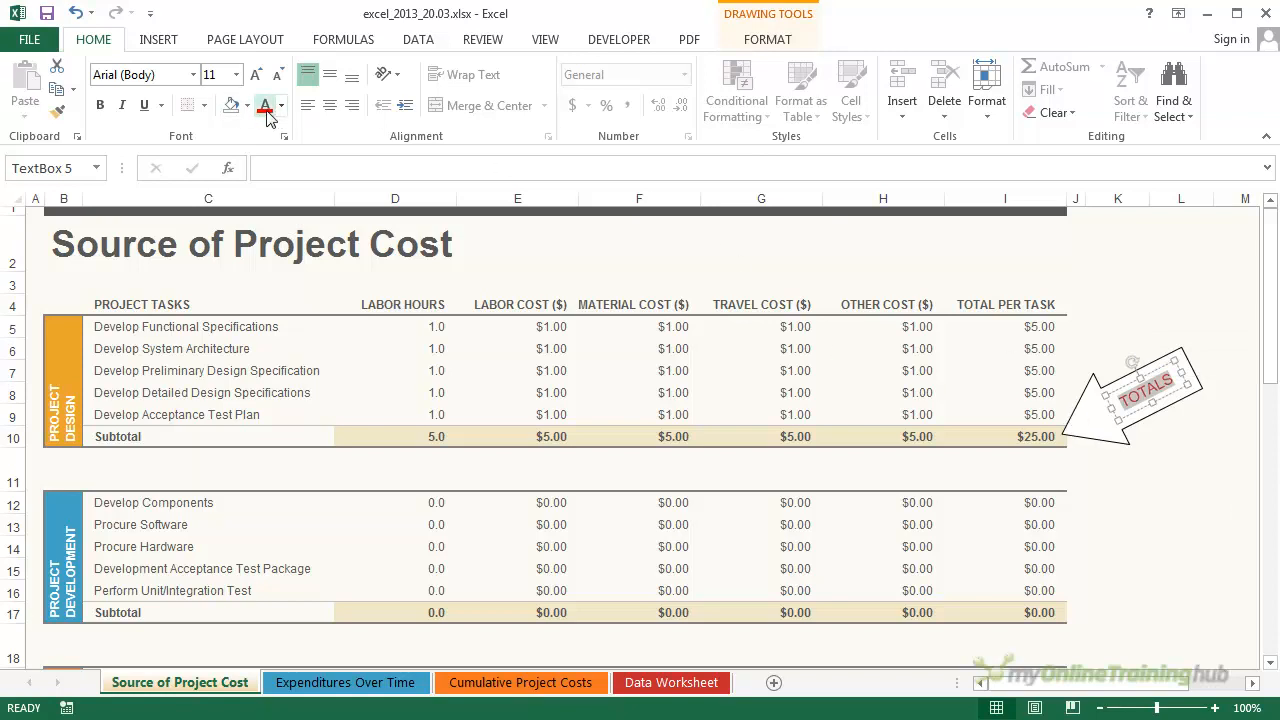
click(281, 105)
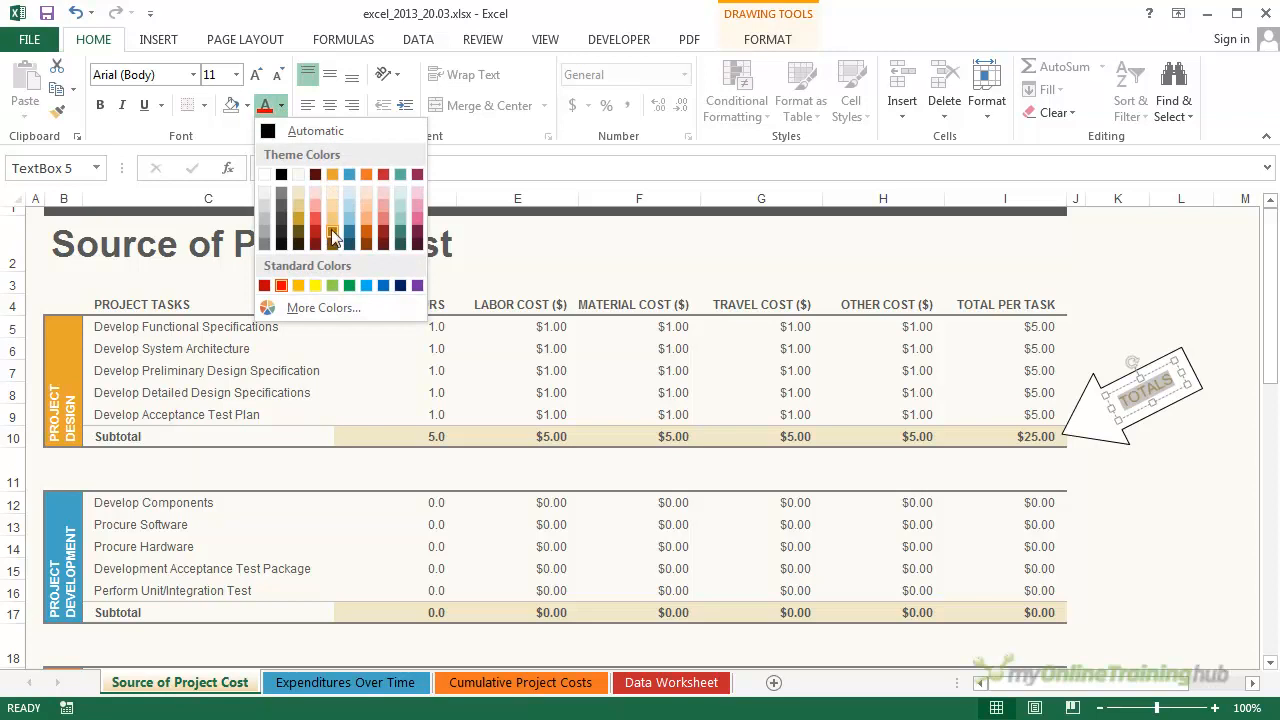
click(313, 285)
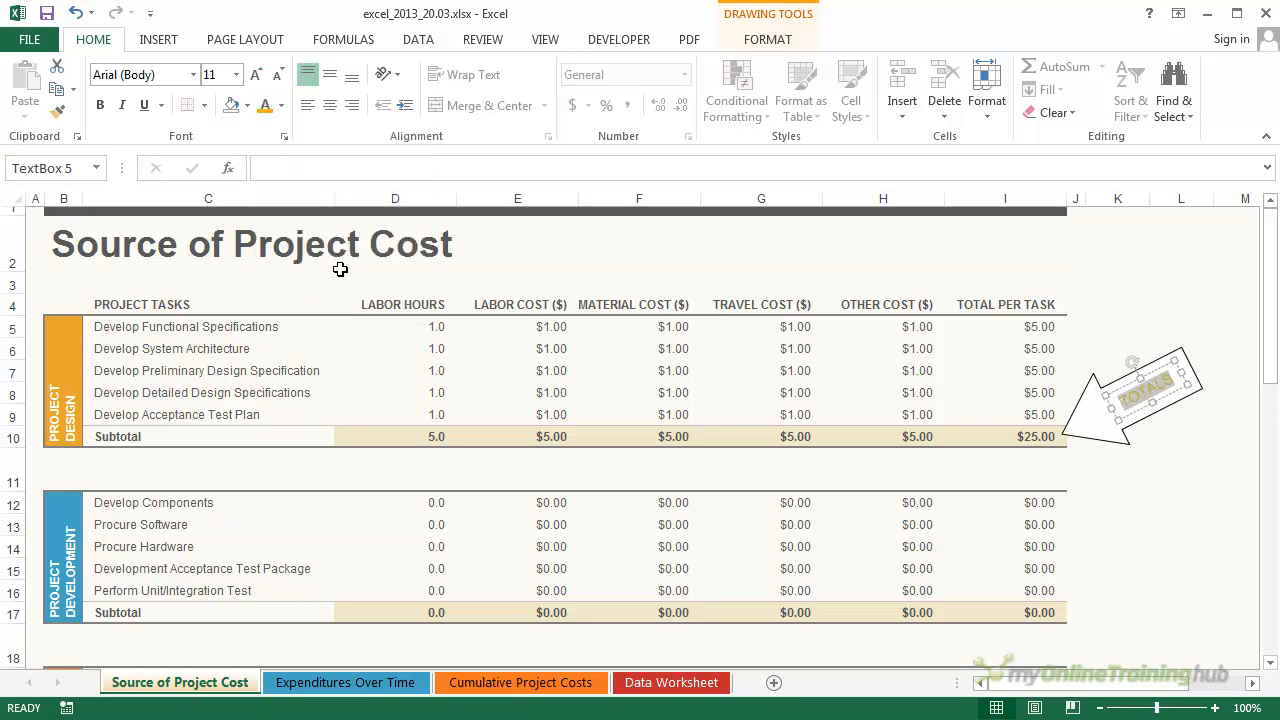
click(100, 105)
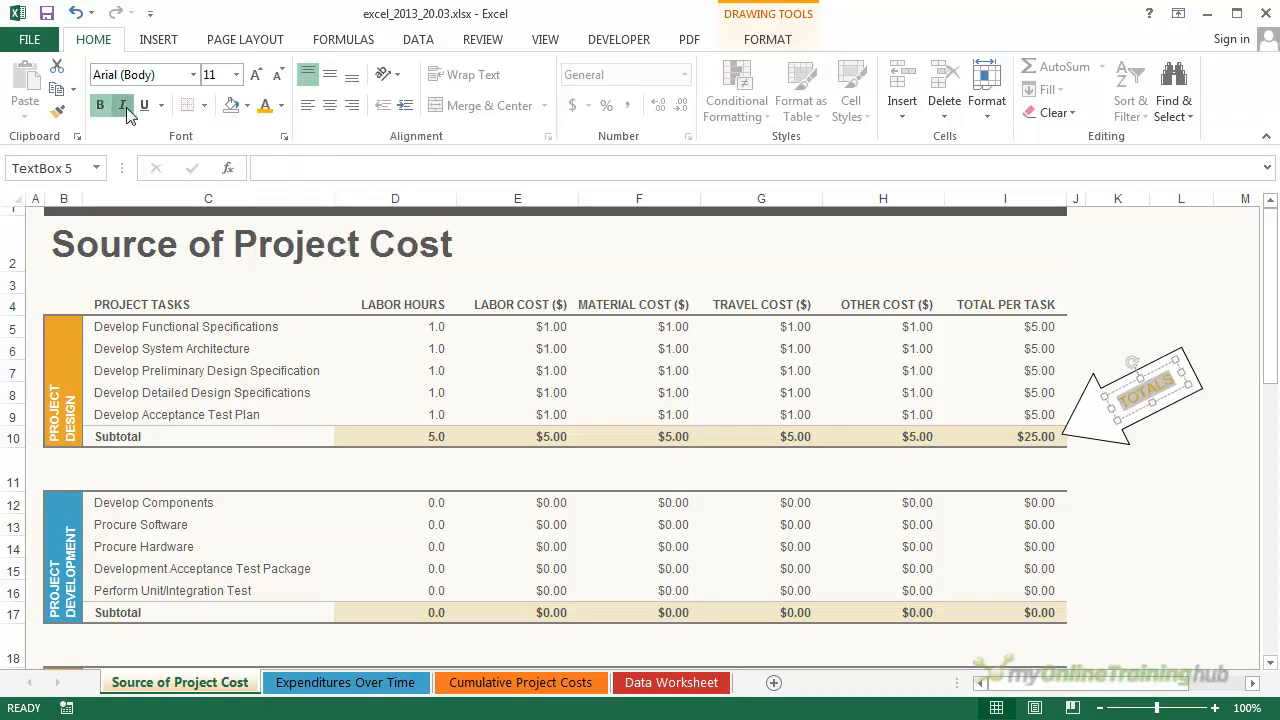
click(124, 106)
Group the arrow with its TOTALS text box, and rotate the group to a steeper slant slightly higher beside the table.
click(1101, 446)
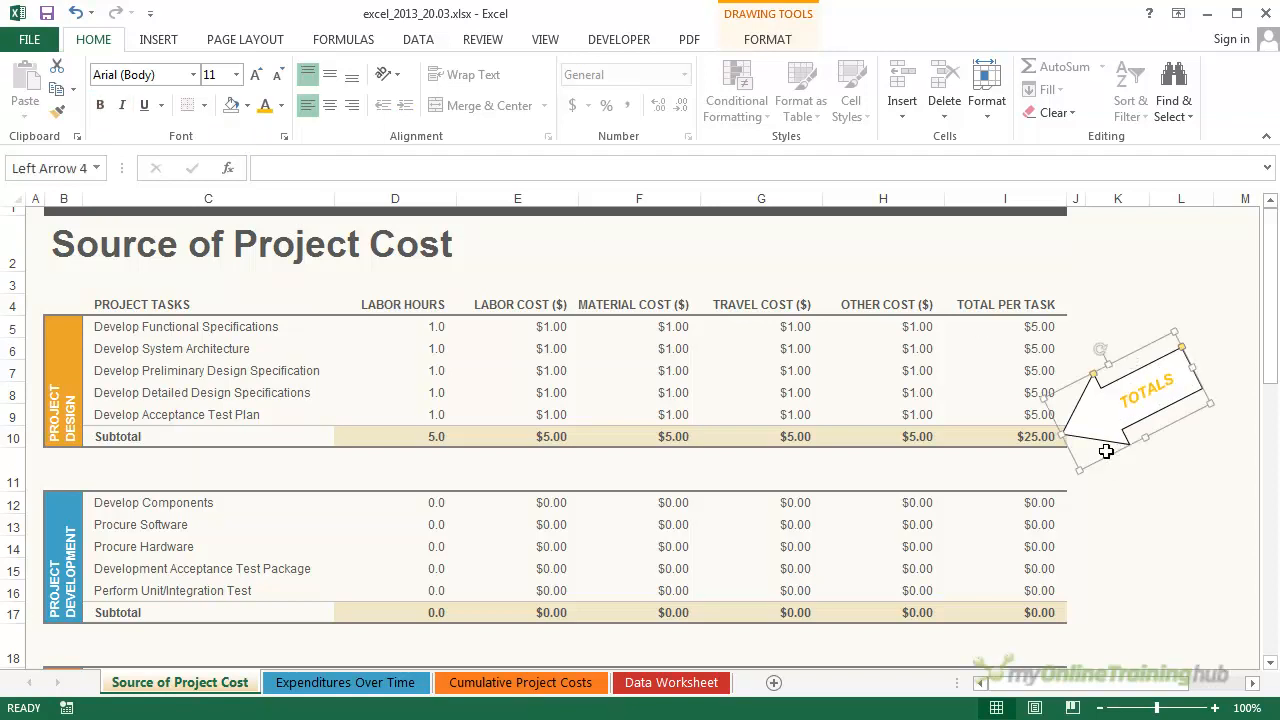
click(1135, 401)
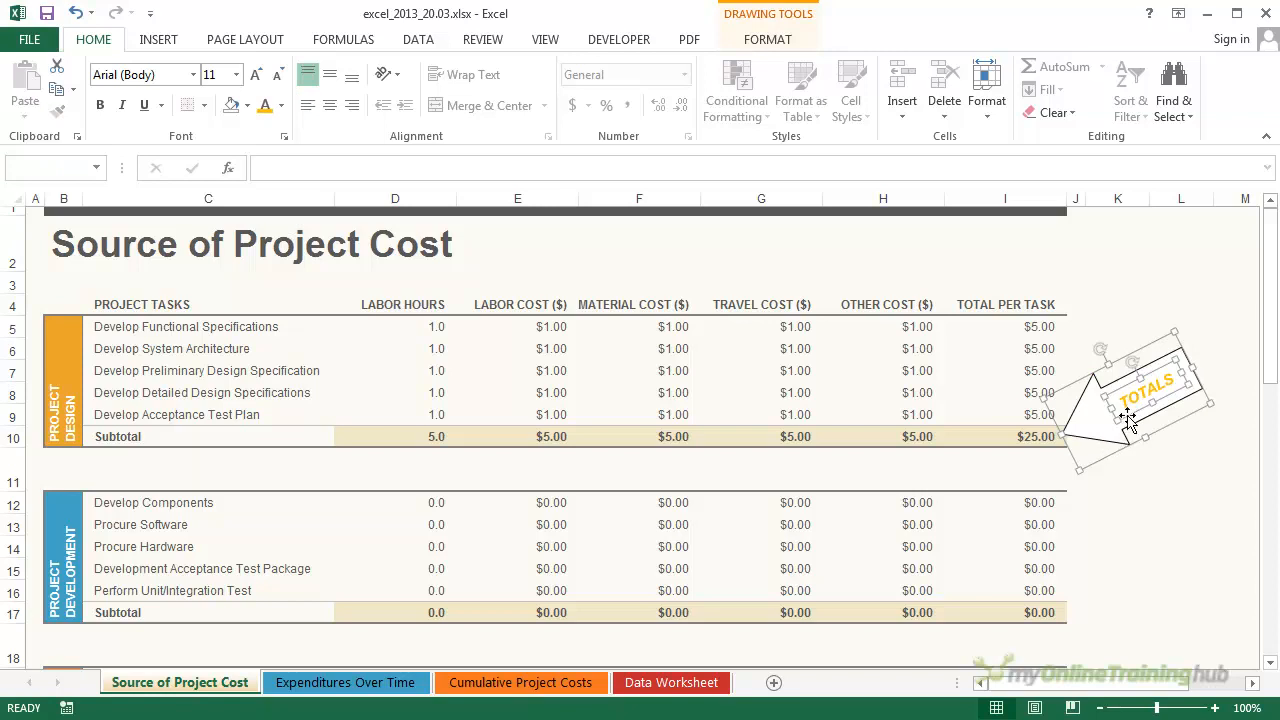
key(ctrl)
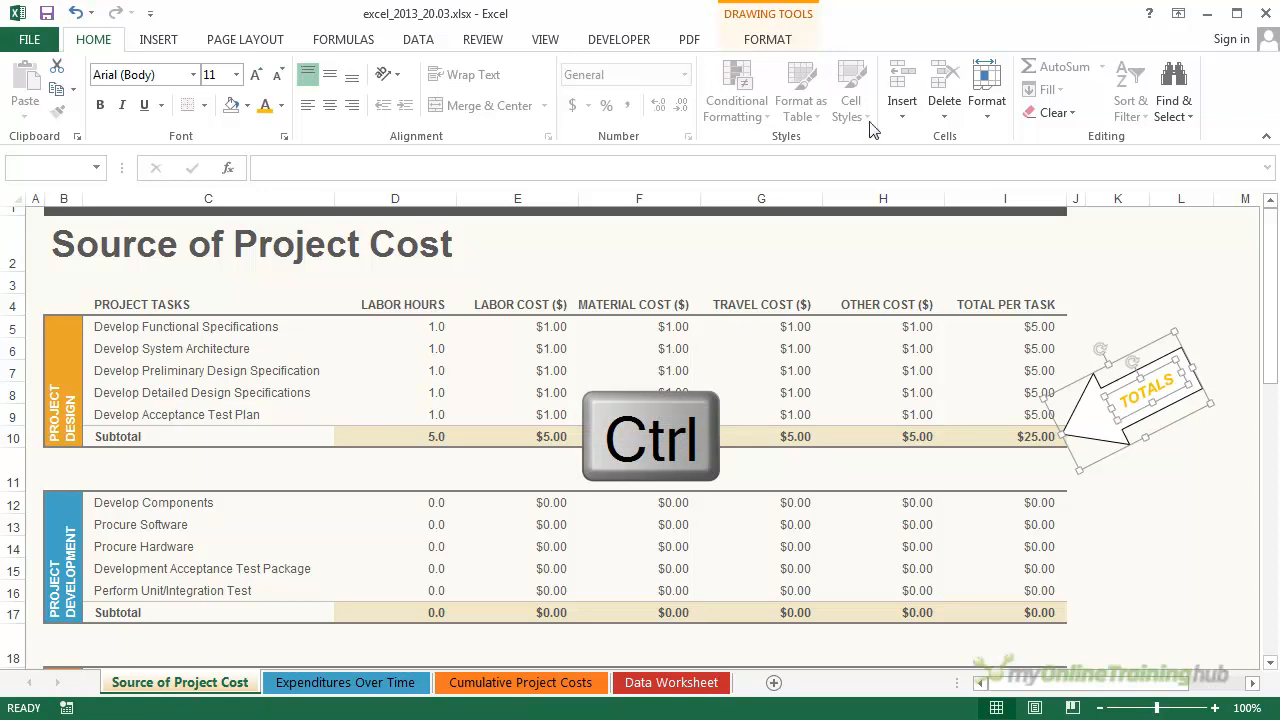
click(763, 17)
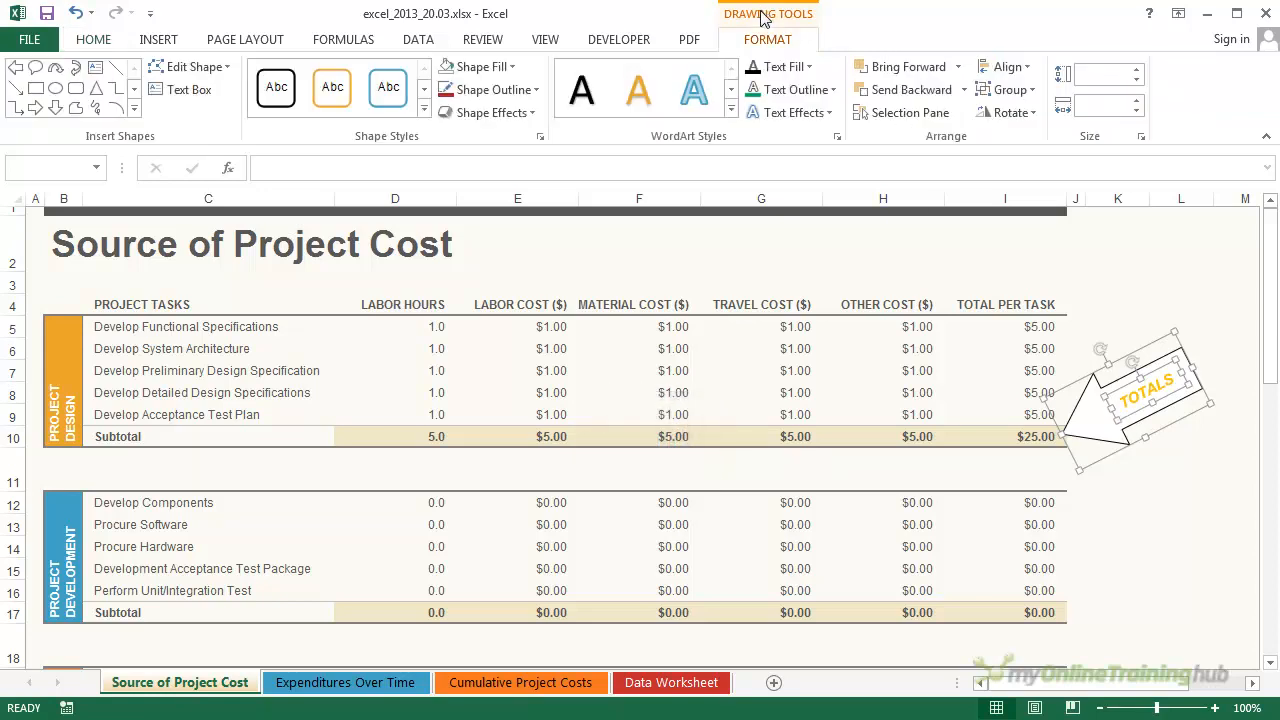
click(1033, 92)
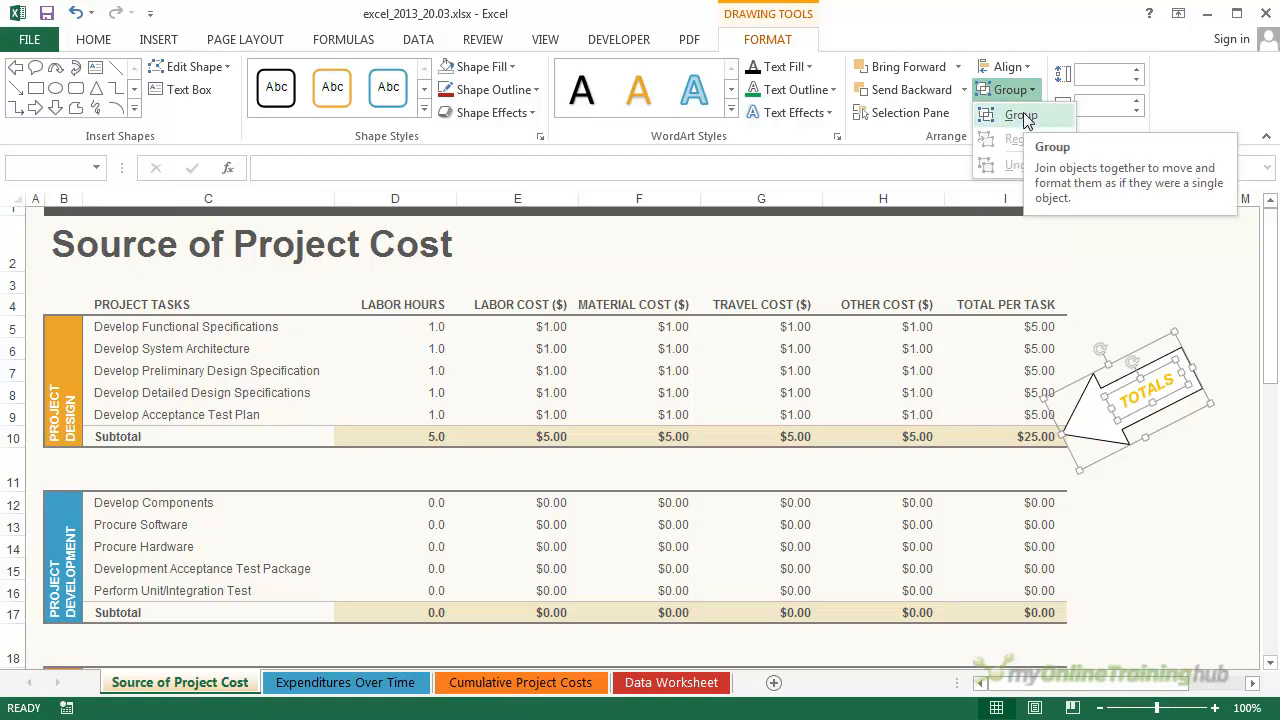
click(1022, 116)
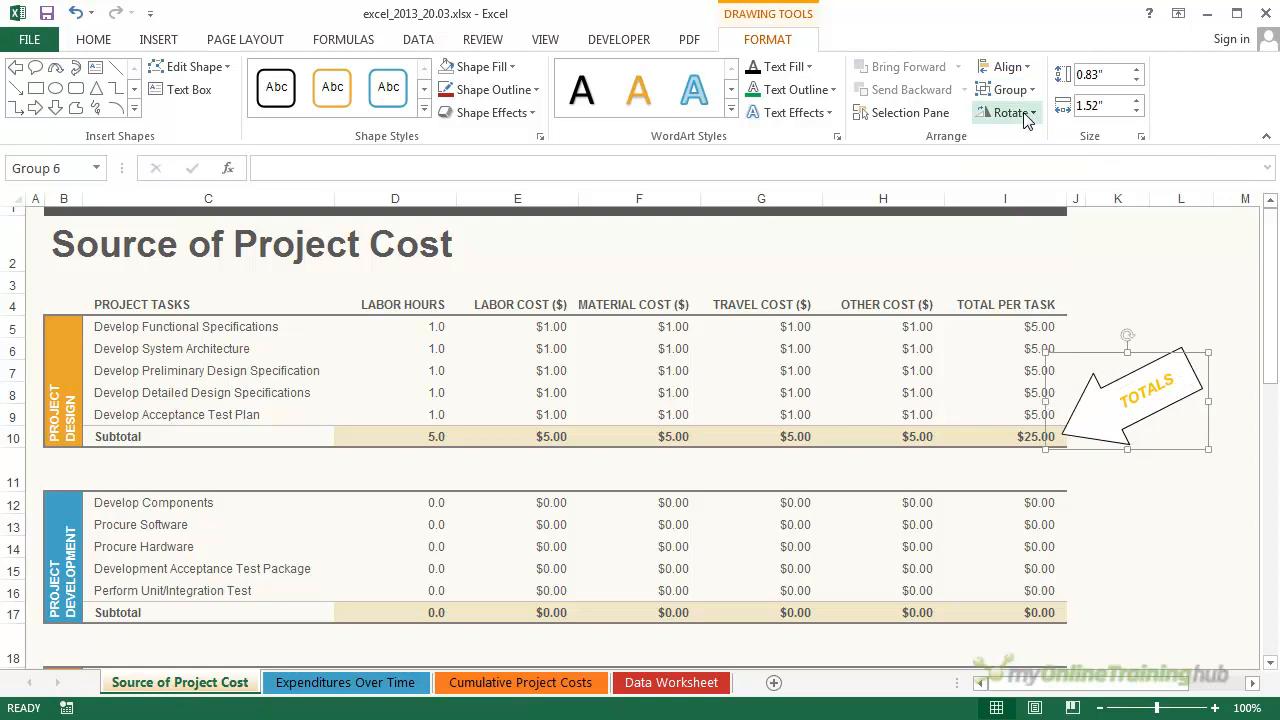
drag(1093, 355, 1110, 293)
click(1054, 262)
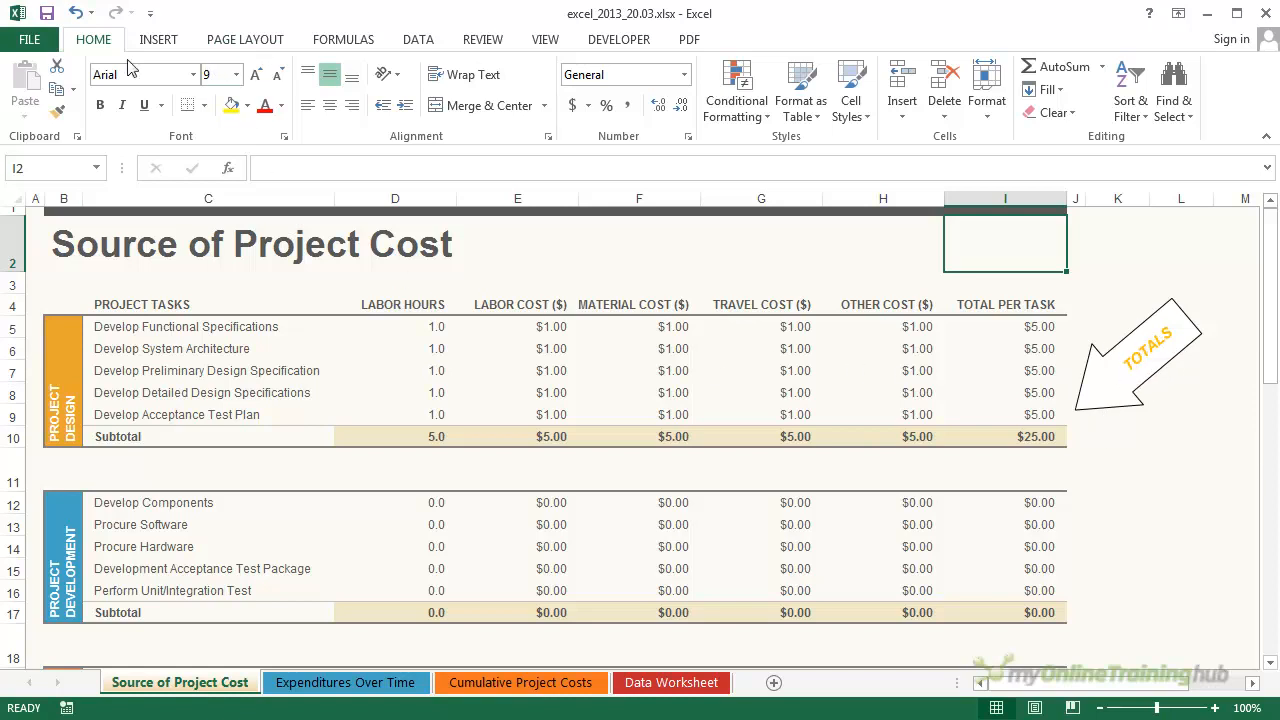
Insert a curved down arrow about 1.26" by 1.96", and rotate it to sweep from the Project Development subtotal up to the Project Design subtotal.
click(160, 39)
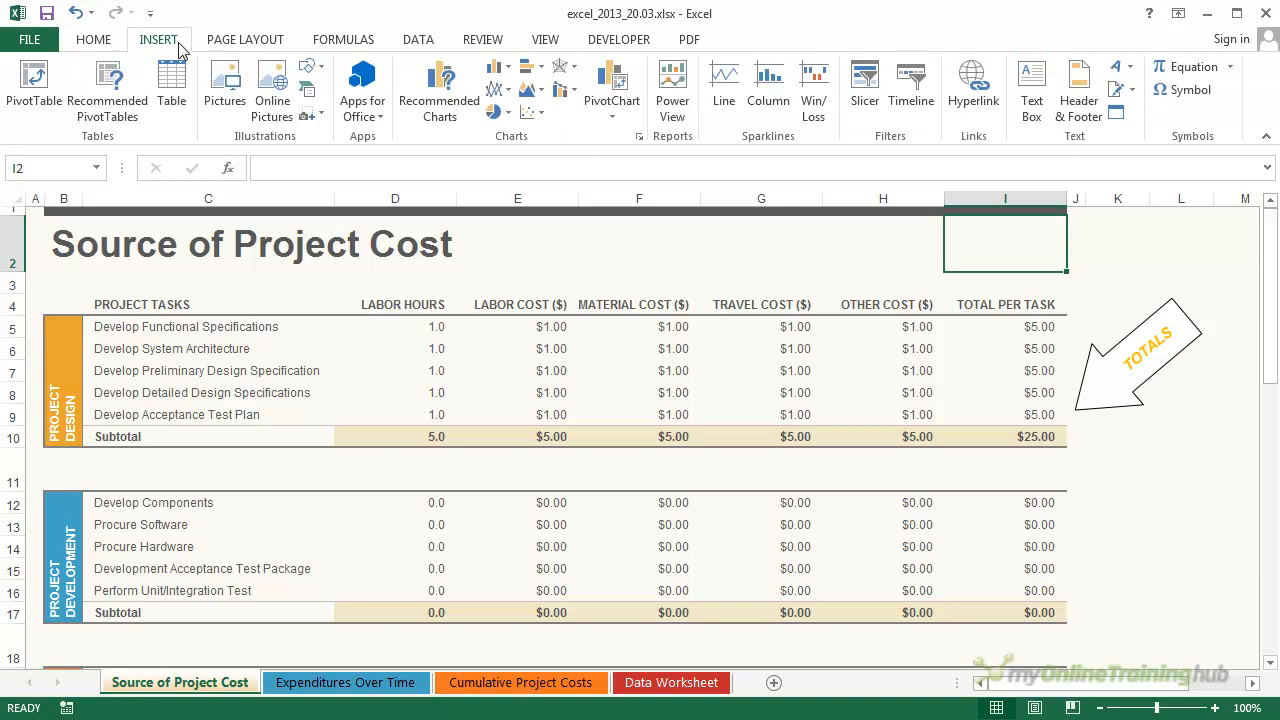
click(325, 62)
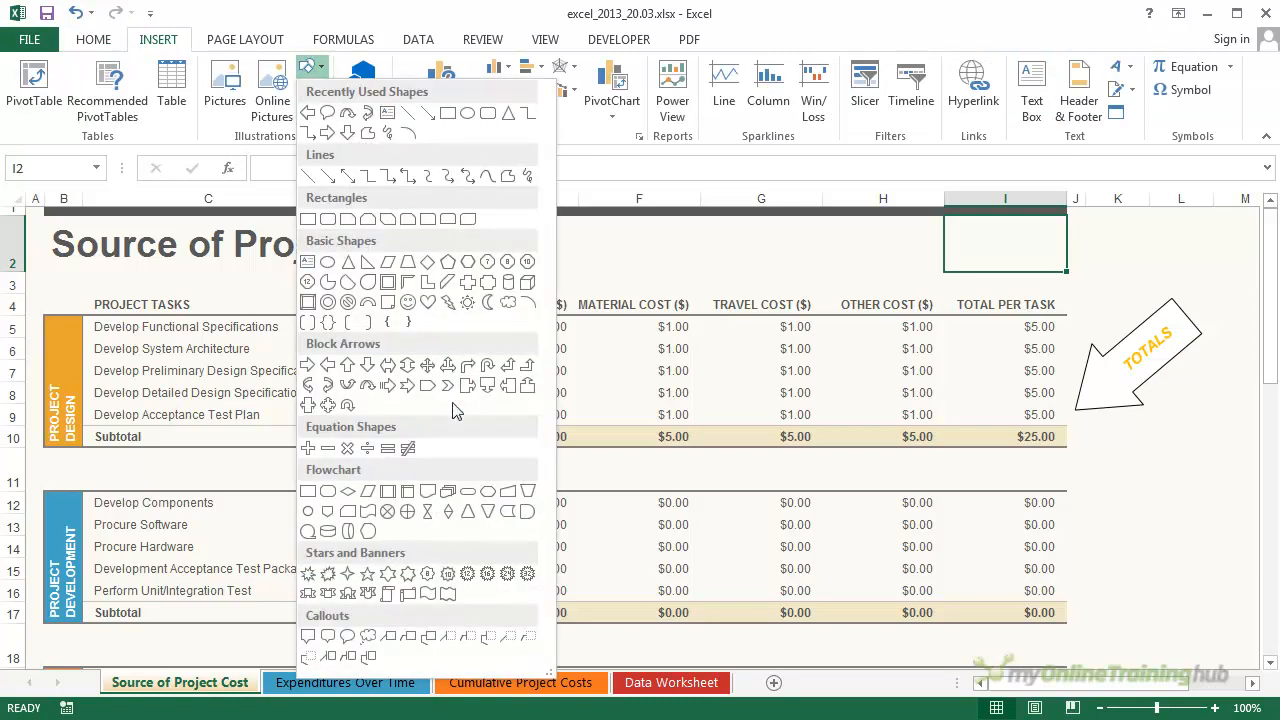
click(348, 132)
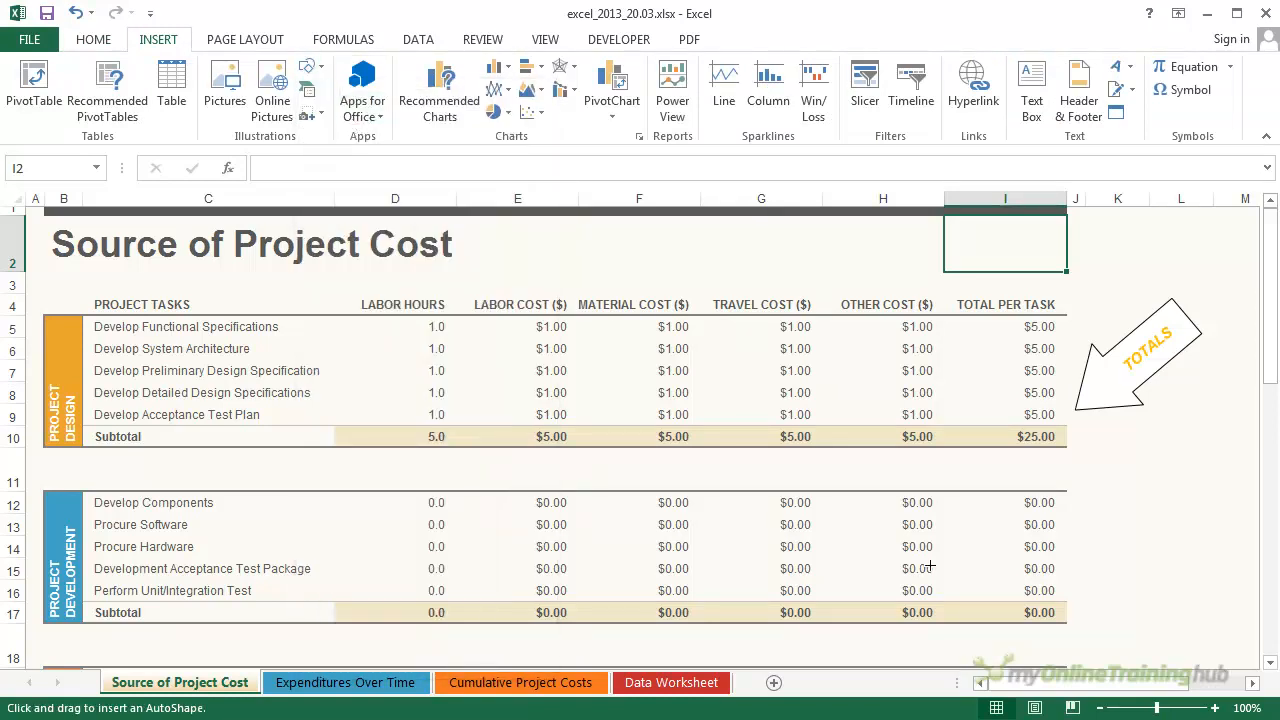
mouse_move(825, 463)
mouse_down()
mouse_move(1077, 474)
mouse_move(1111, 526)
mouse_move(1094, 591)
mouse_move(1057, 626)
mouse_move(1030, 610)
mouse_move(1040, 588)
mouse_move(1014, 584)
mouse_up()
drag(917, 438, 739, 522)
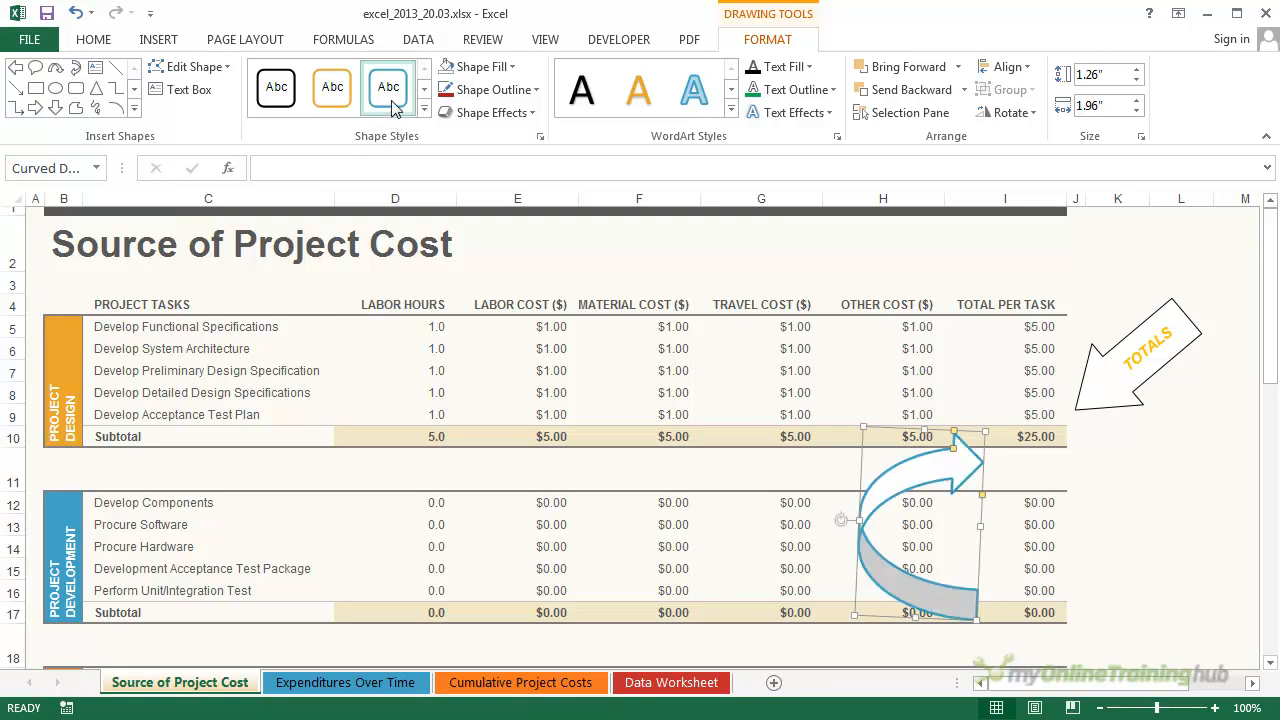
Apply the glossy blue intense shape style to the curved arrow, and fill it with the green marble texture.
click(424, 109)
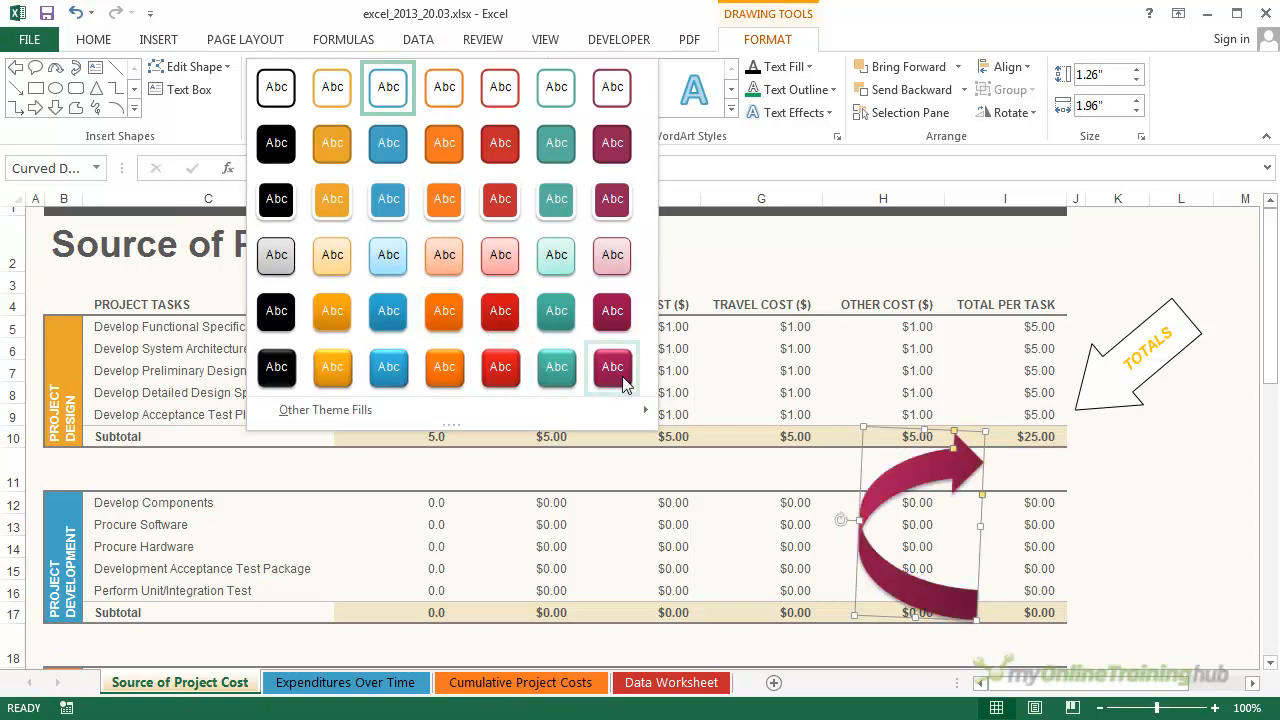
click(388, 368)
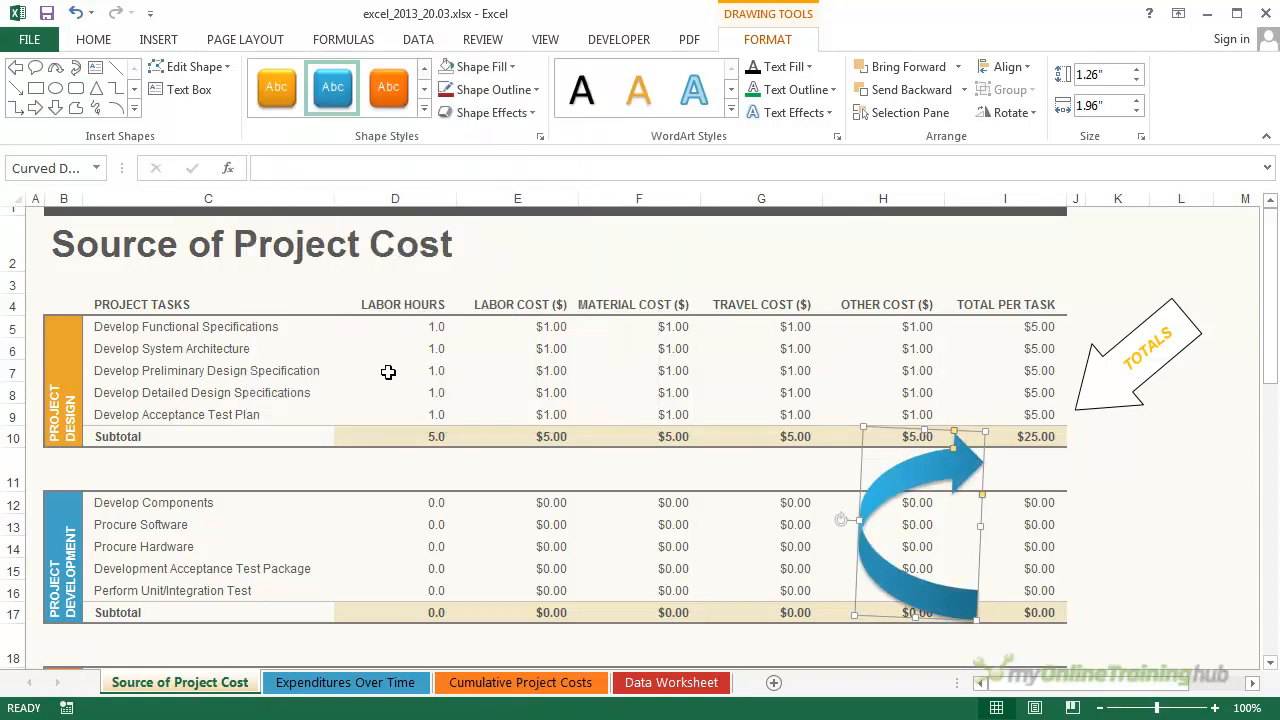
click(511, 67)
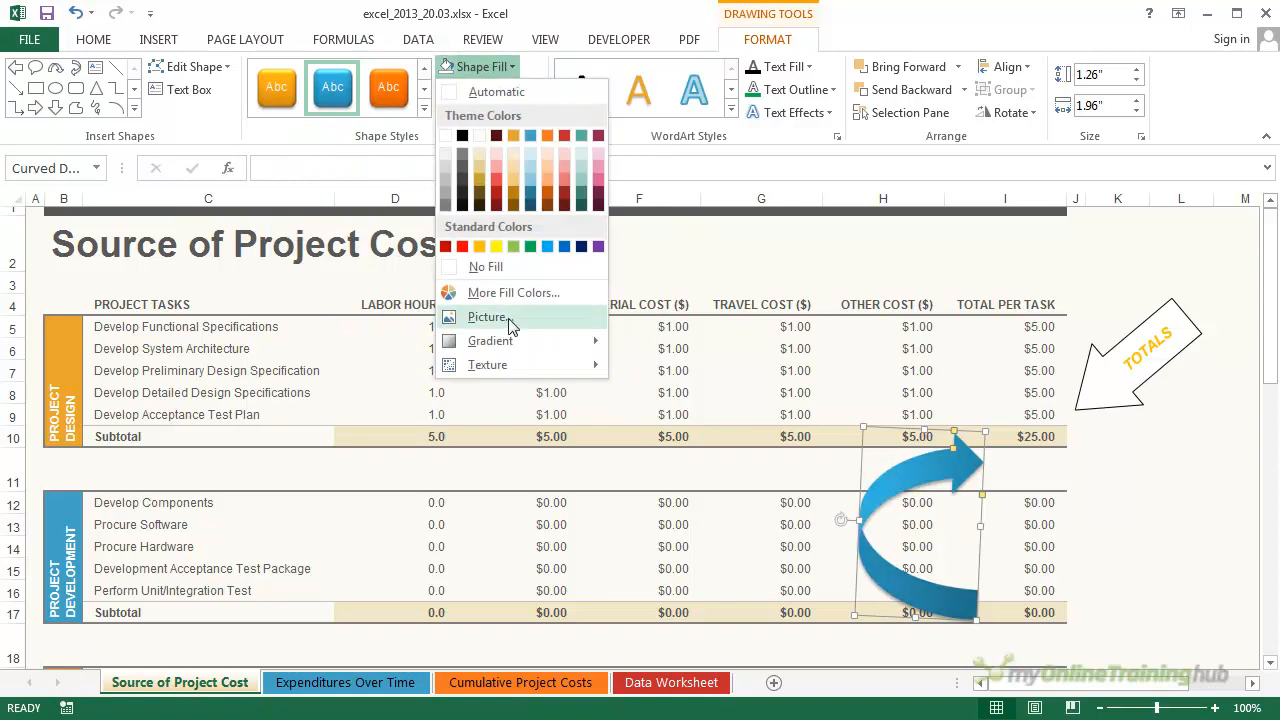
mouse_move(506, 350)
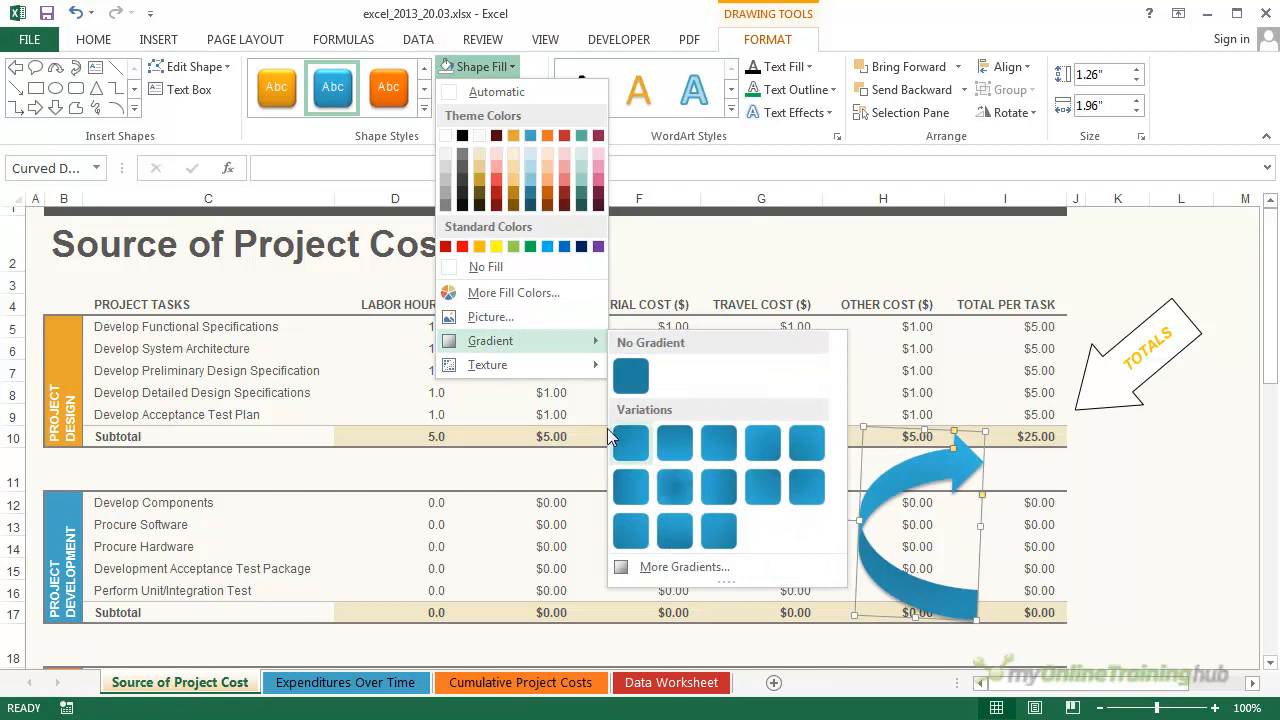
mouse_move(590, 366)
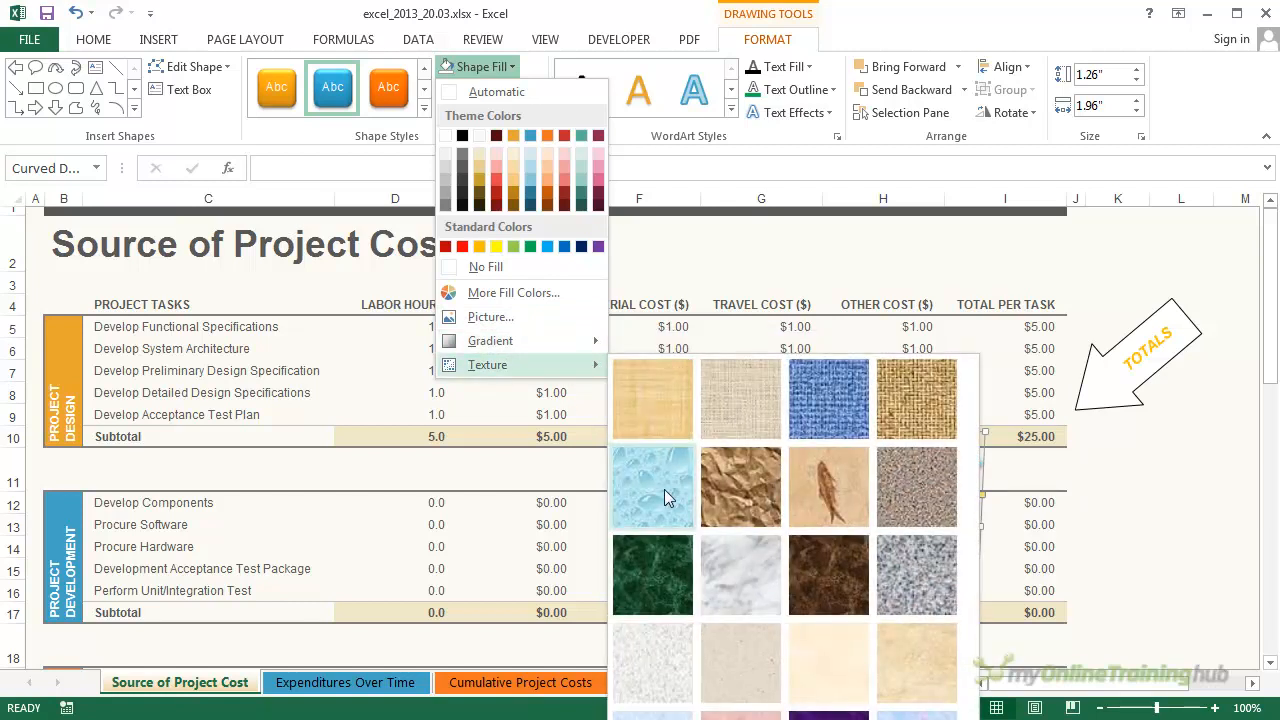
click(654, 545)
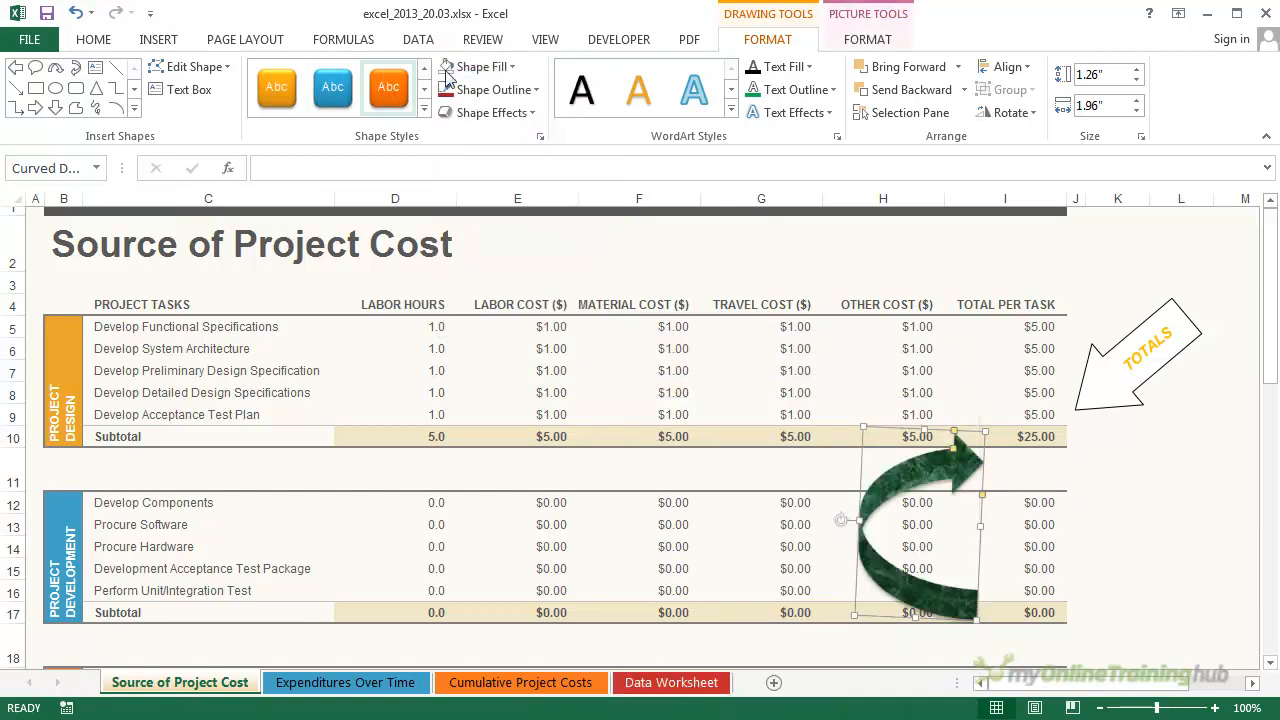
Give the curved arrow a golden orange outline and an outer shadow offset towards the top, and deselect it.
click(537, 90)
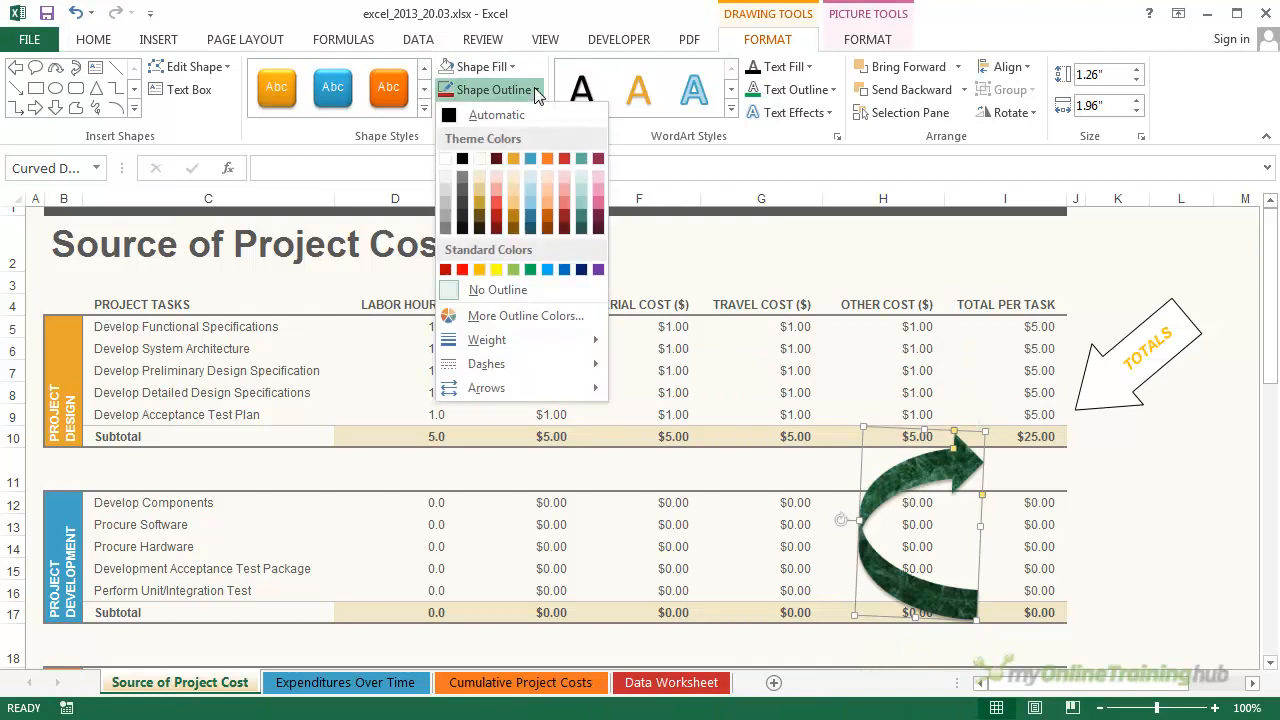
click(482, 269)
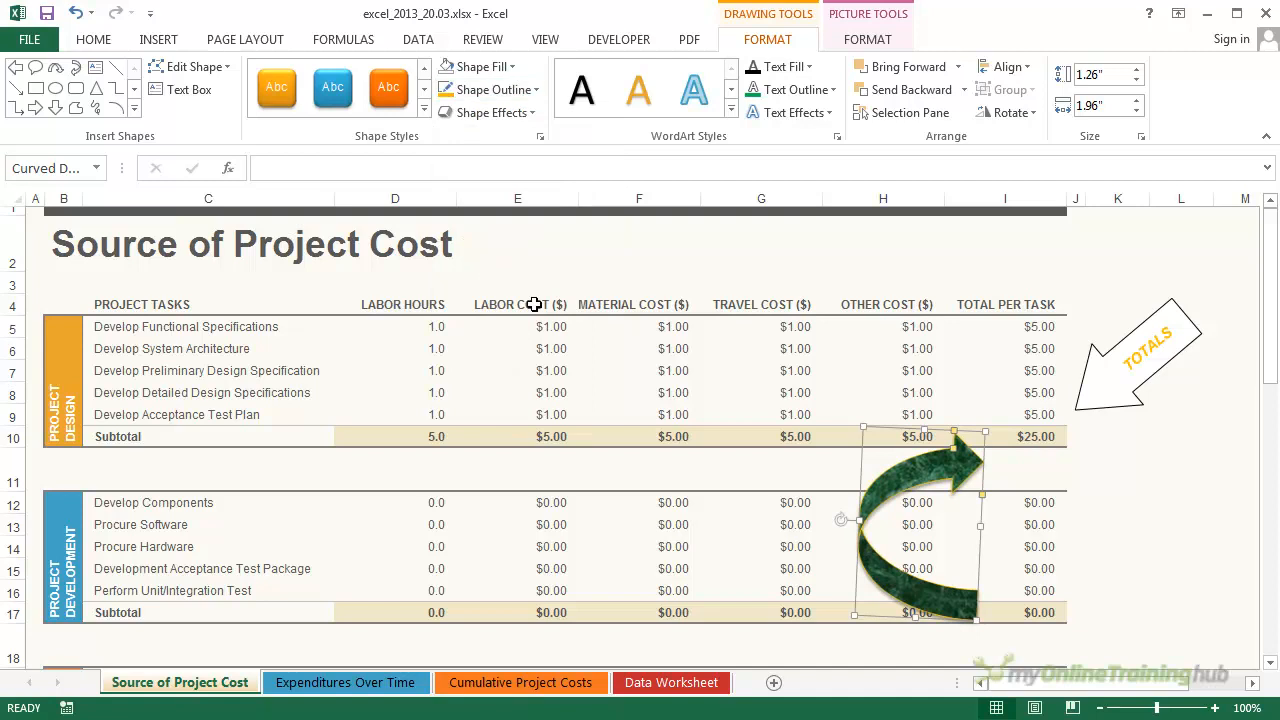
click(535, 118)
mouse_move(520, 210)
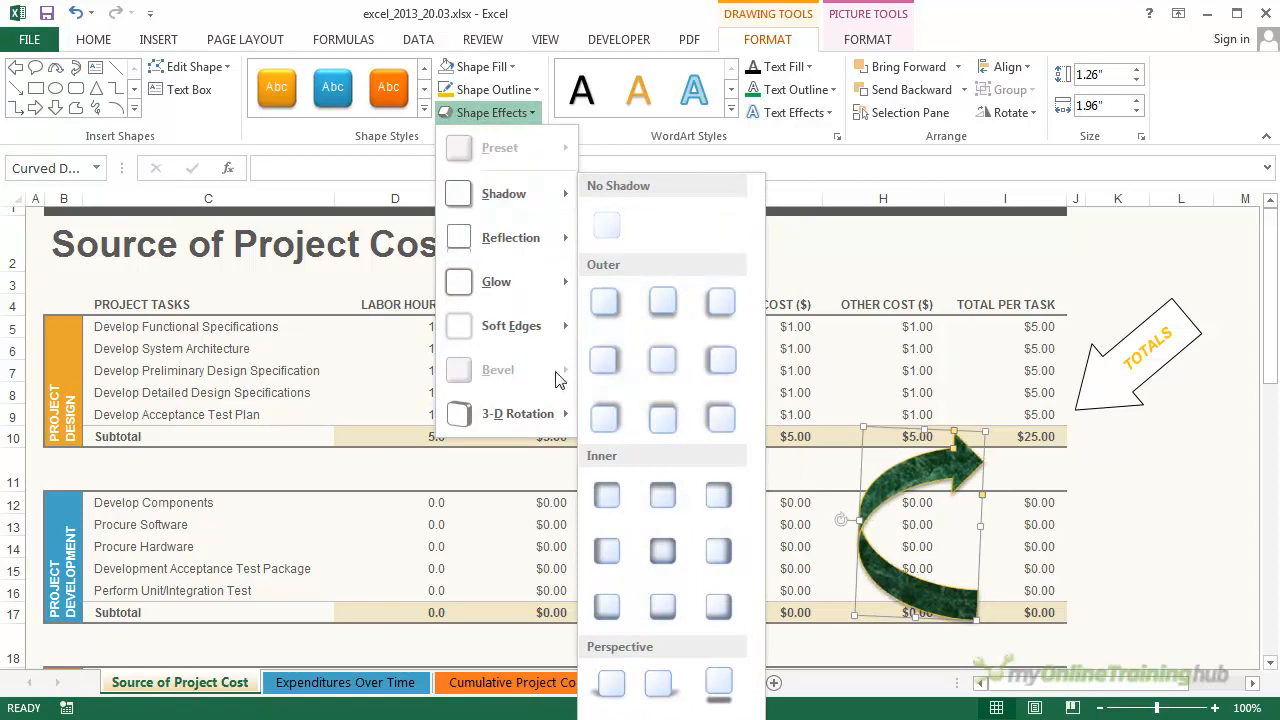
mouse_move(545, 418)
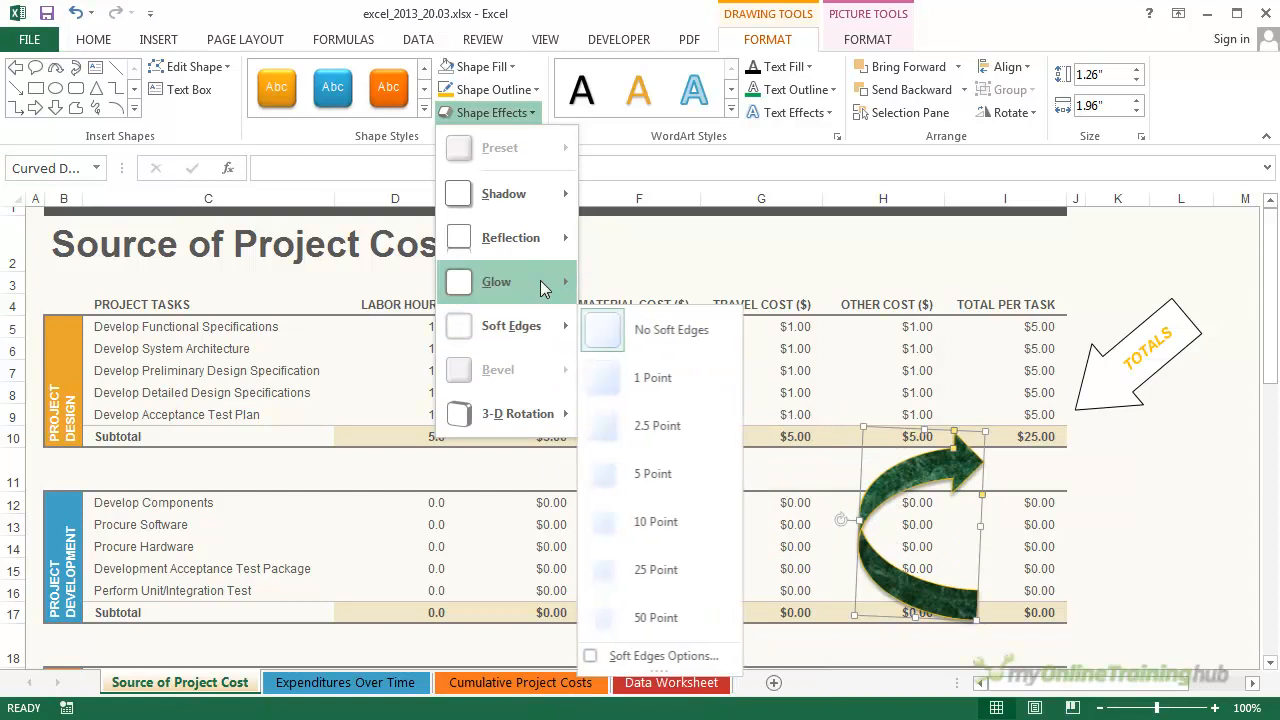
mouse_move(545, 244)
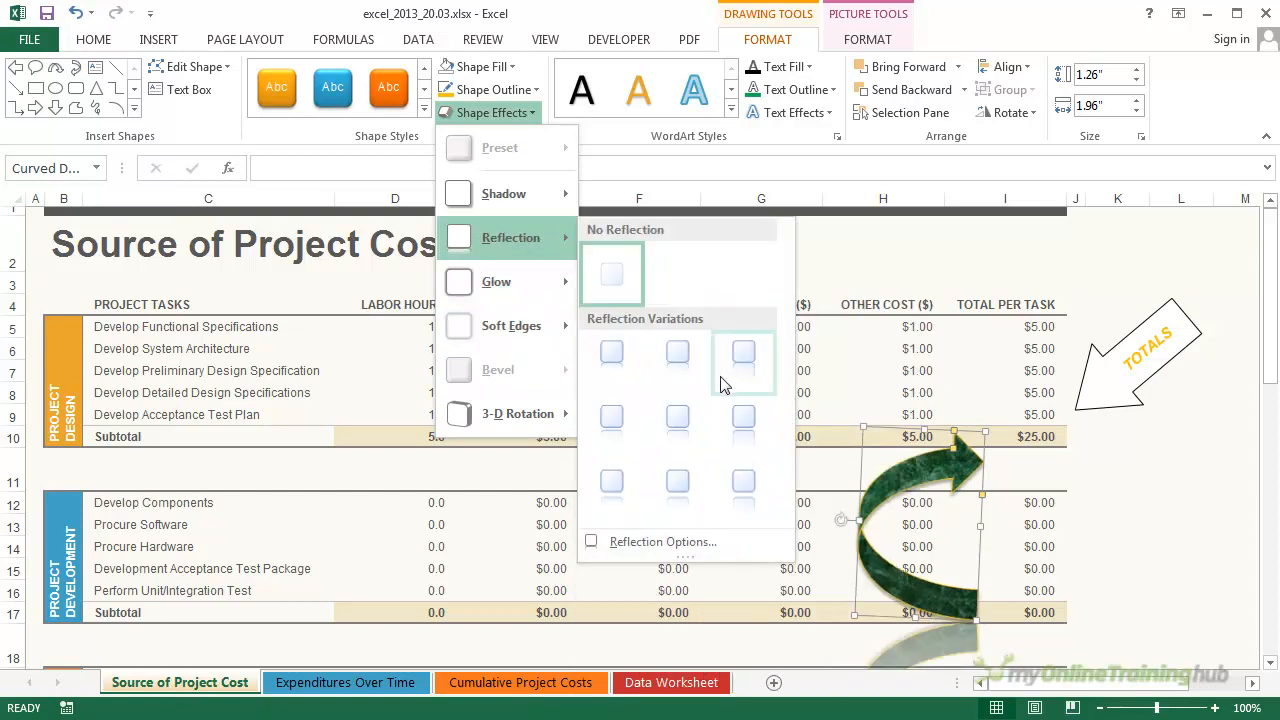
mouse_move(568, 197)
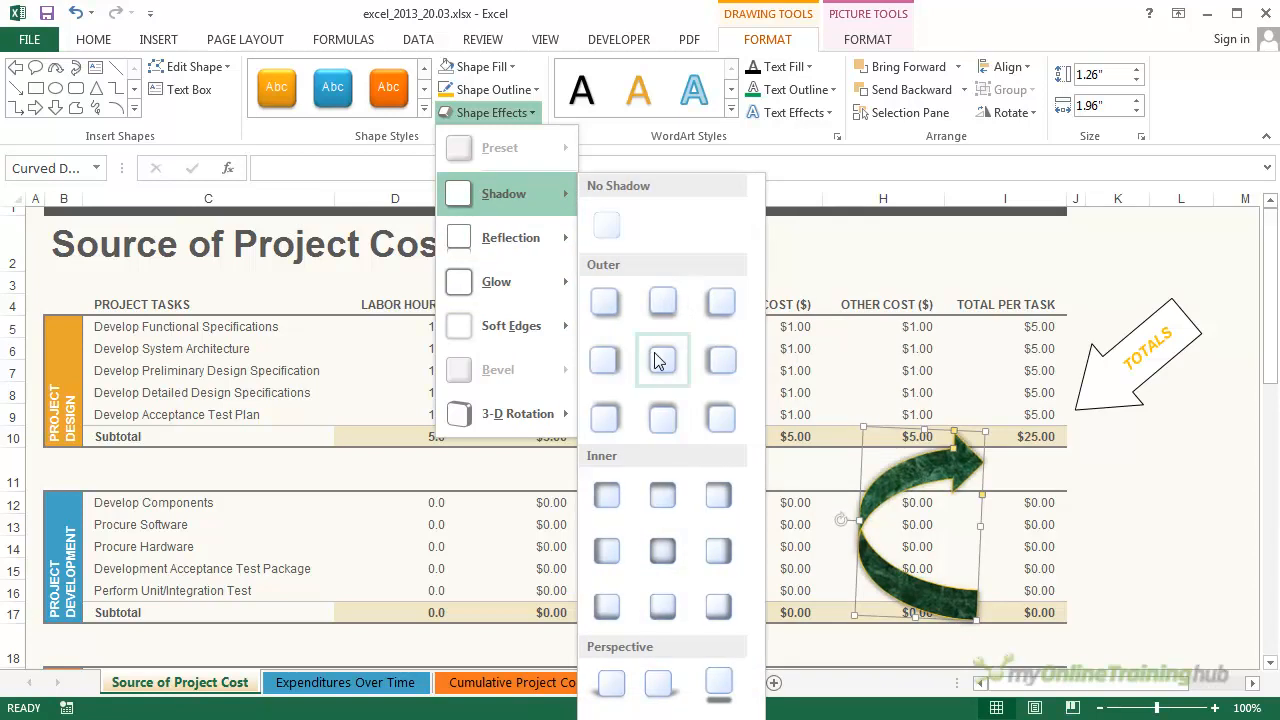
click(658, 416)
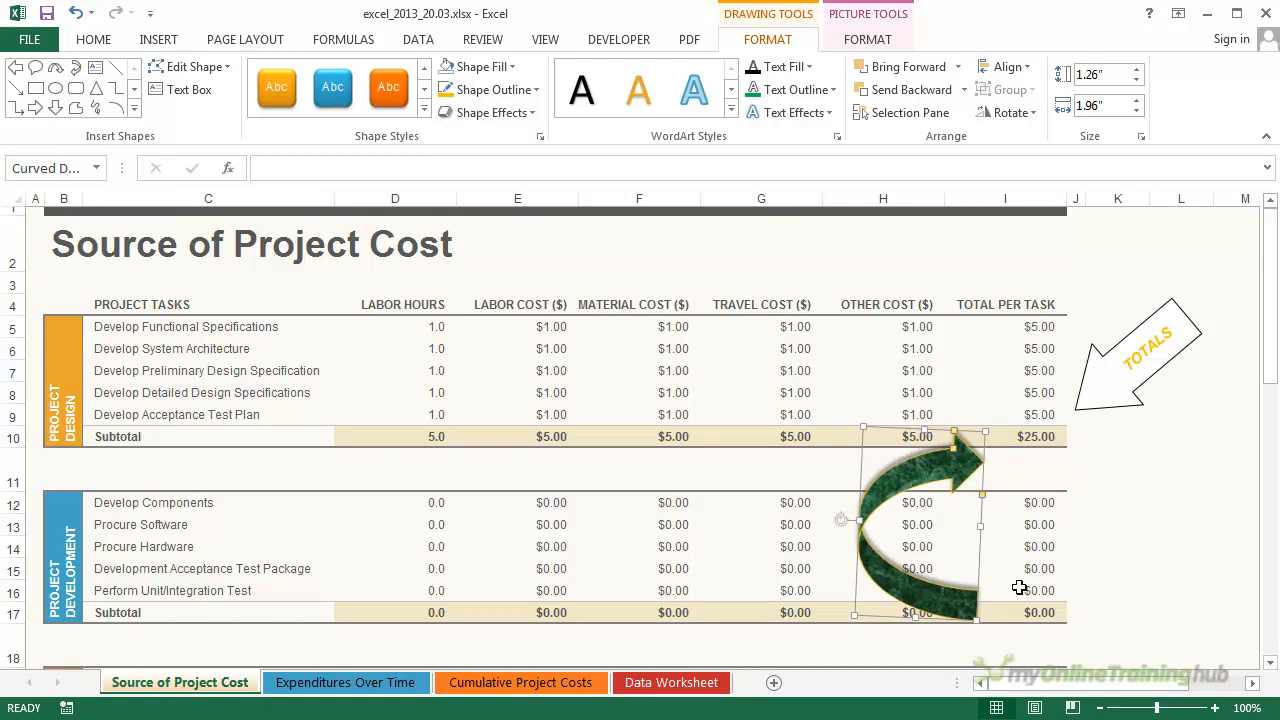
click(1164, 497)
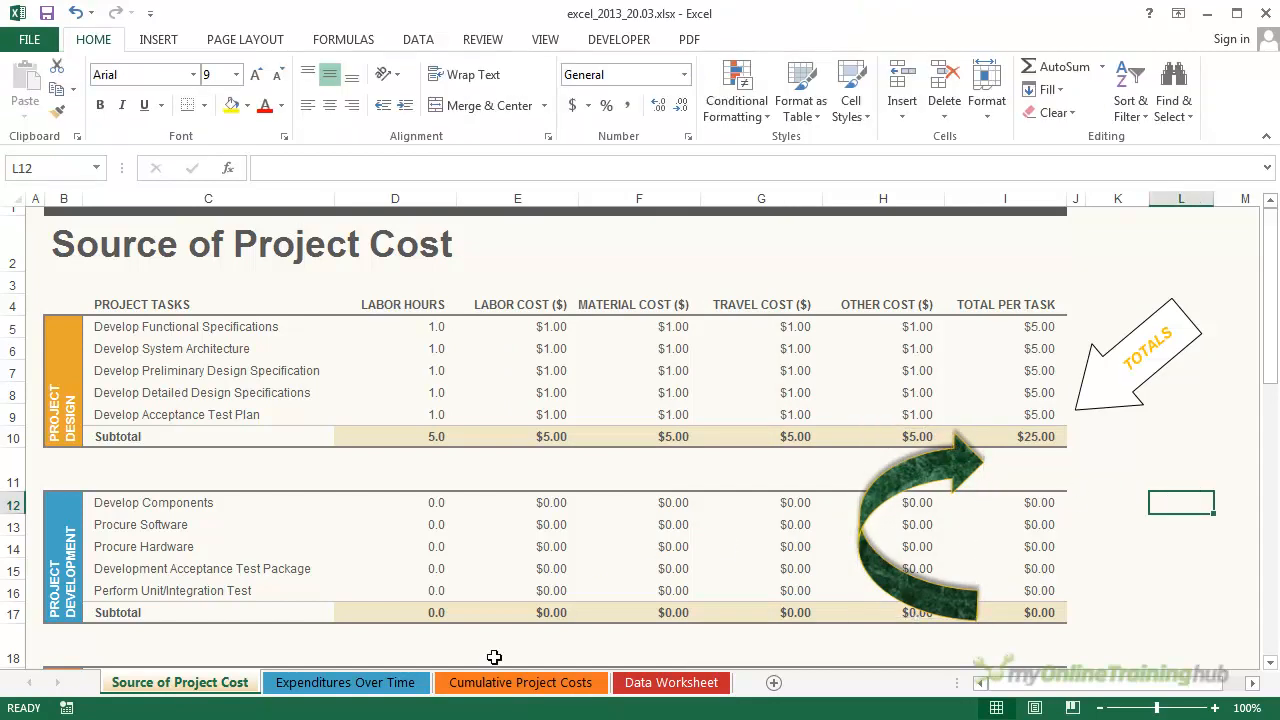
On the Cumulative Project Costs sheet, draw an oval about 0.34" by 0.44" over the actual cost peak at month 11.
click(418, 683)
click(494, 683)
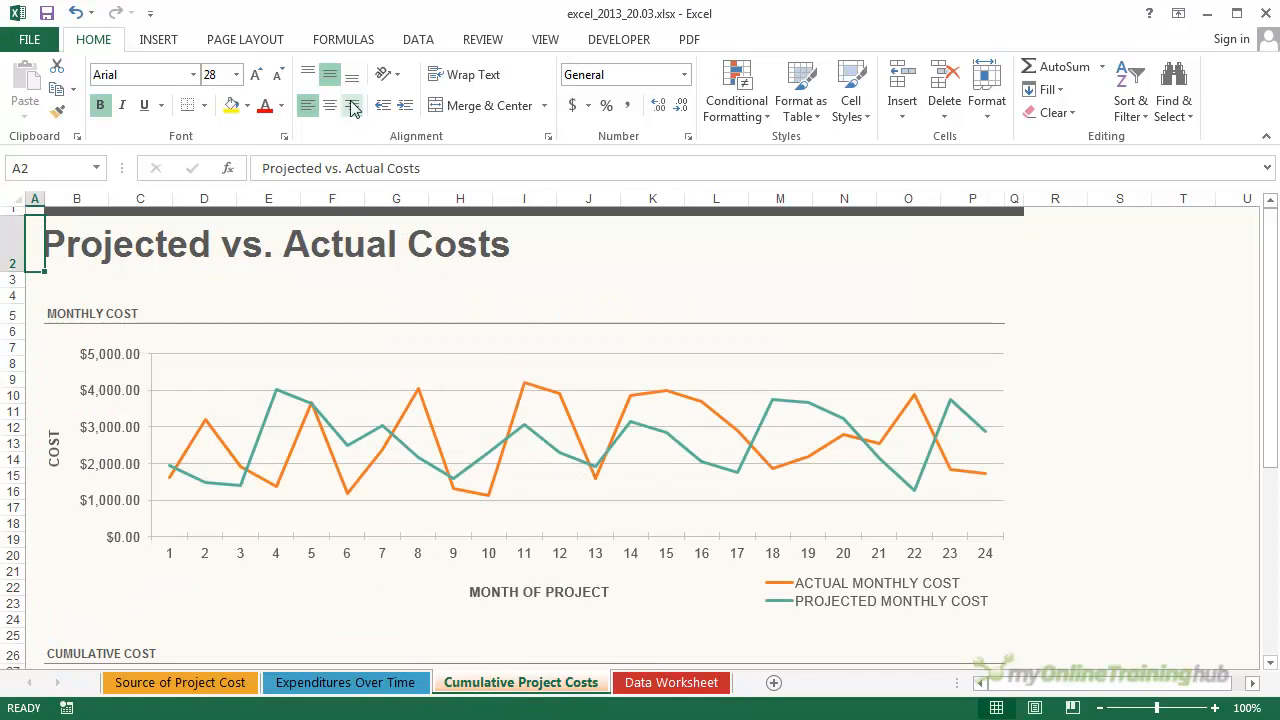
click(156, 40)
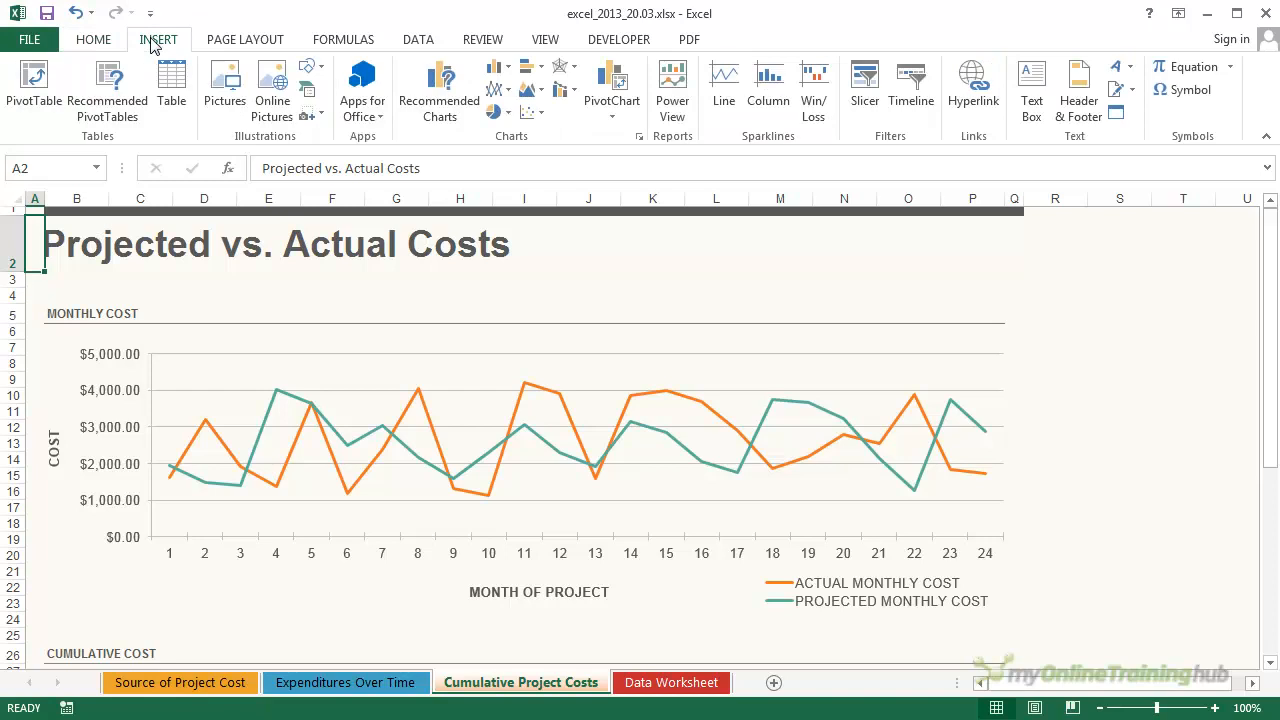
click(320, 68)
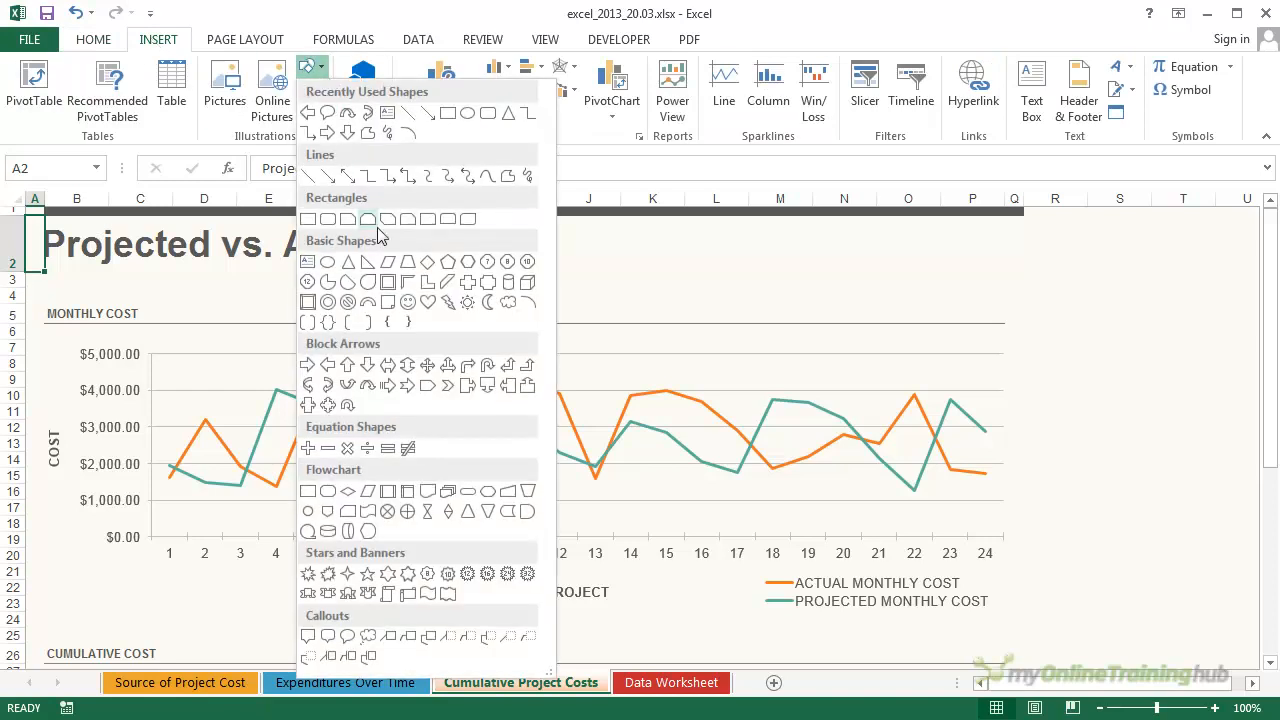
click(328, 262)
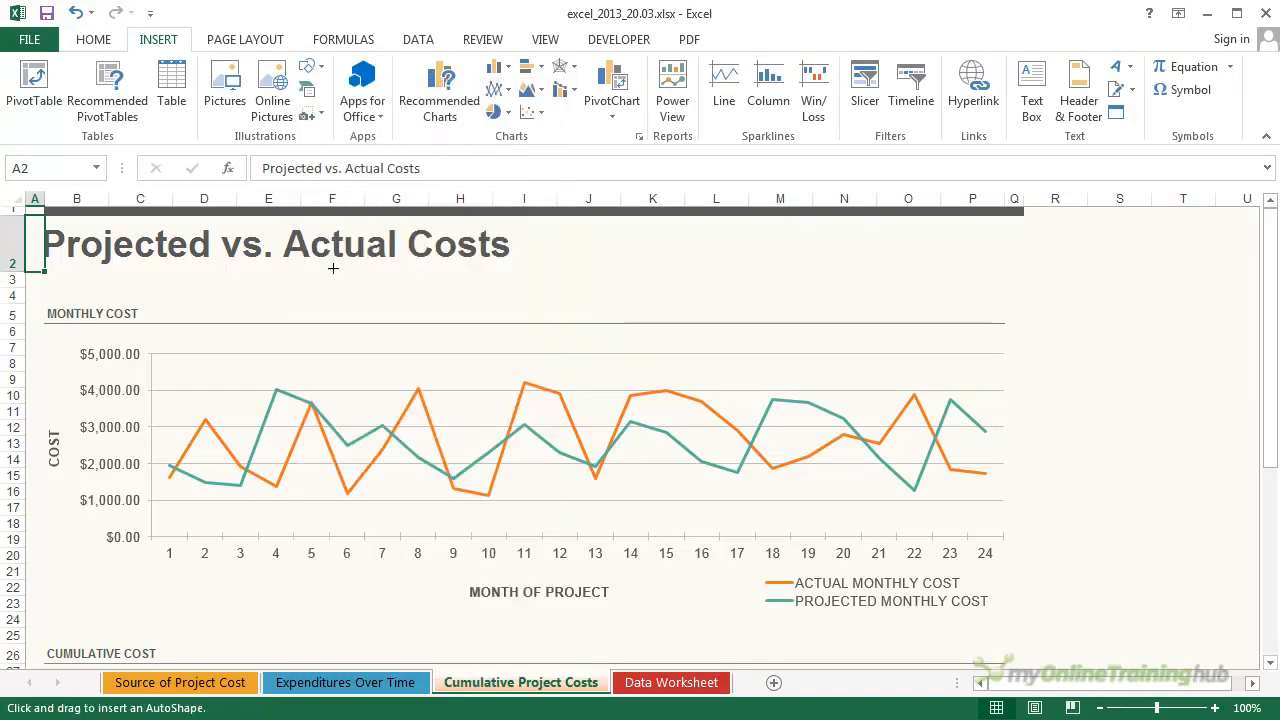
drag(504, 367, 547, 398)
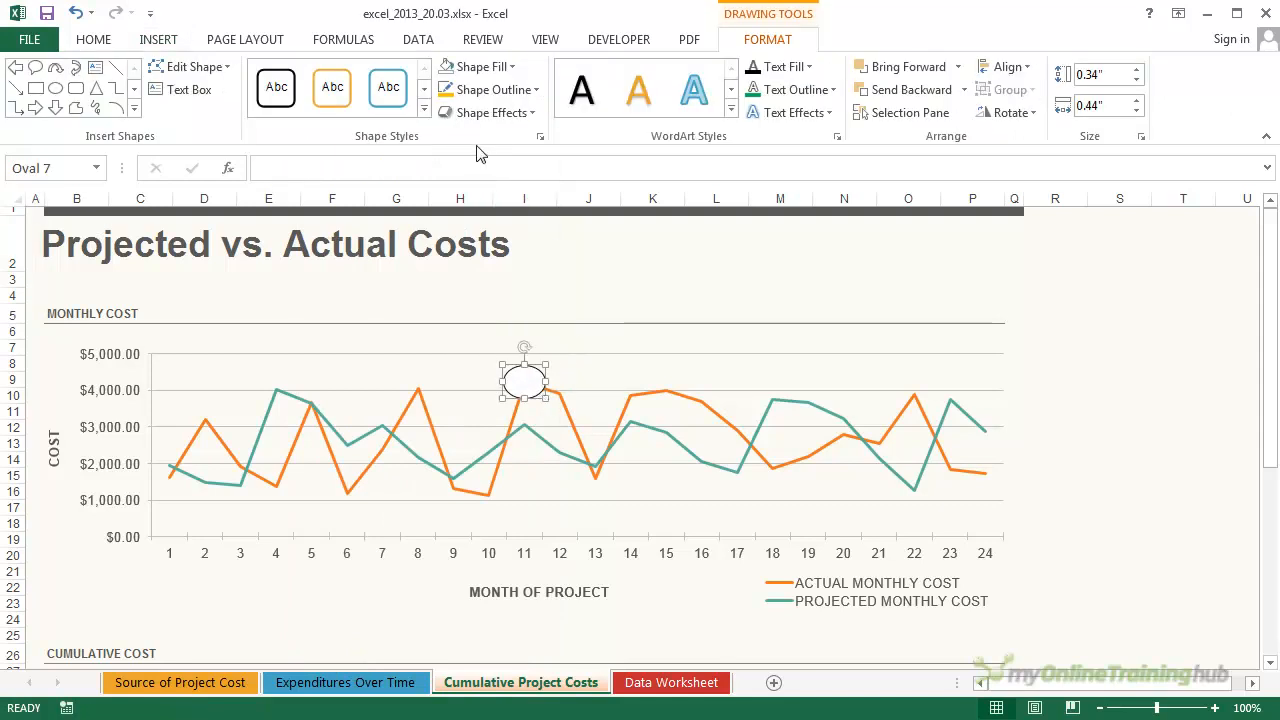
Format the oval on the monthly cost chart with a red 4½ pt outline and no fill.
click(536, 90)
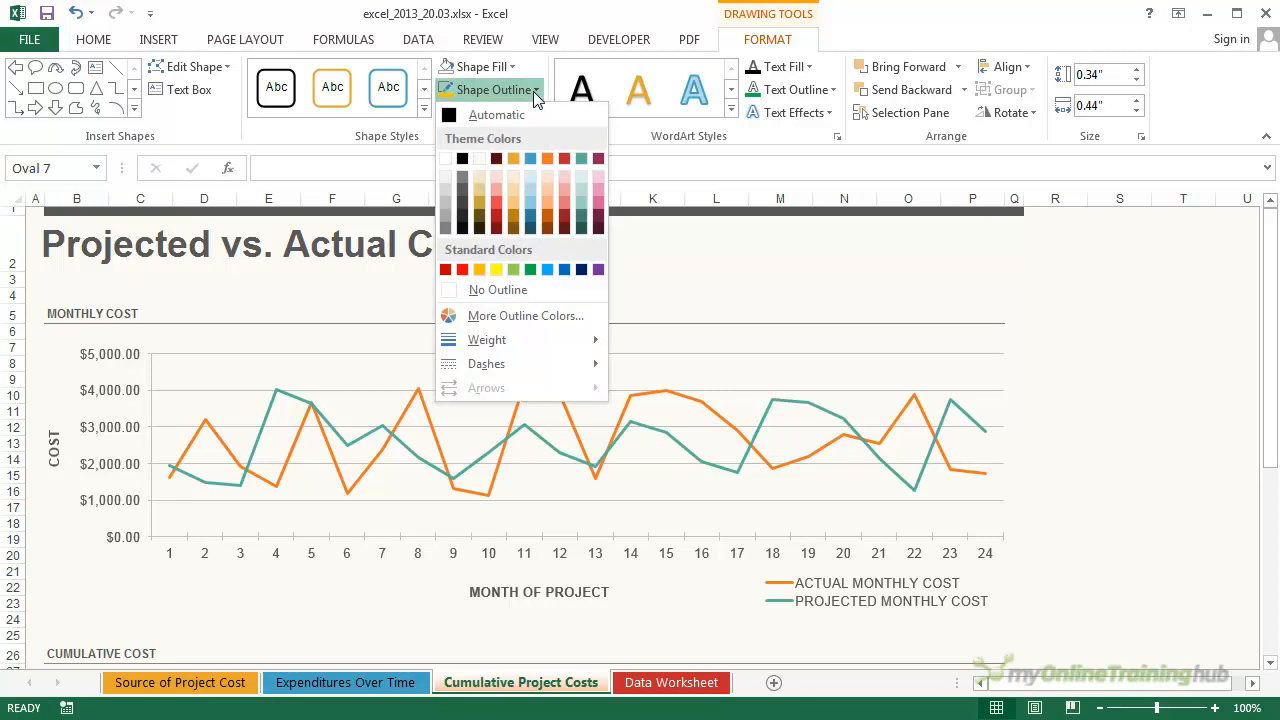
click(462, 269)
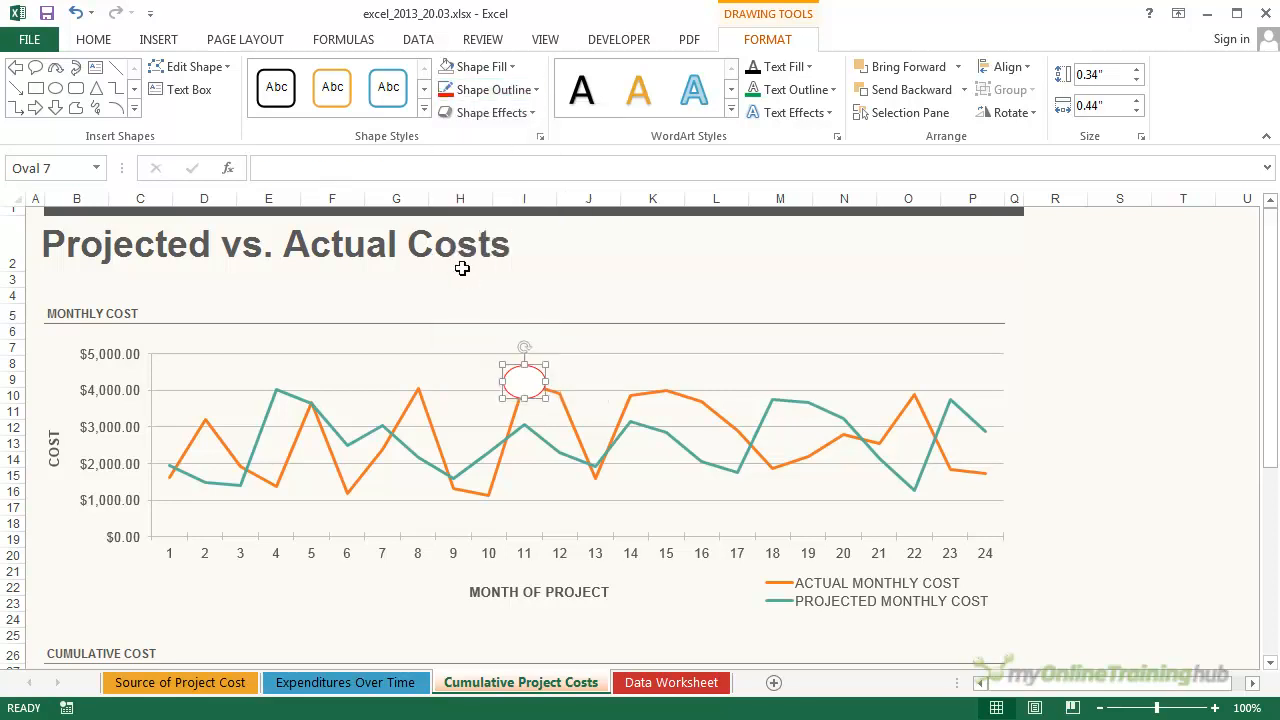
click(537, 89)
mouse_move(527, 350)
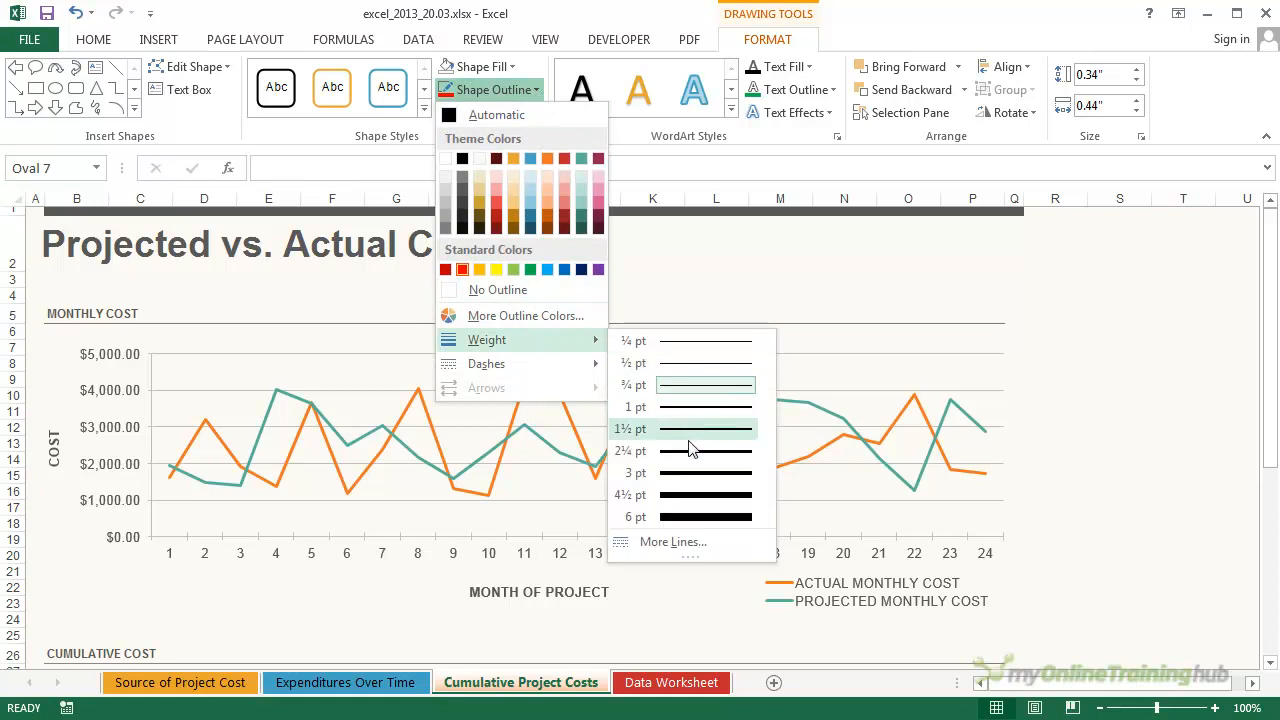
click(680, 494)
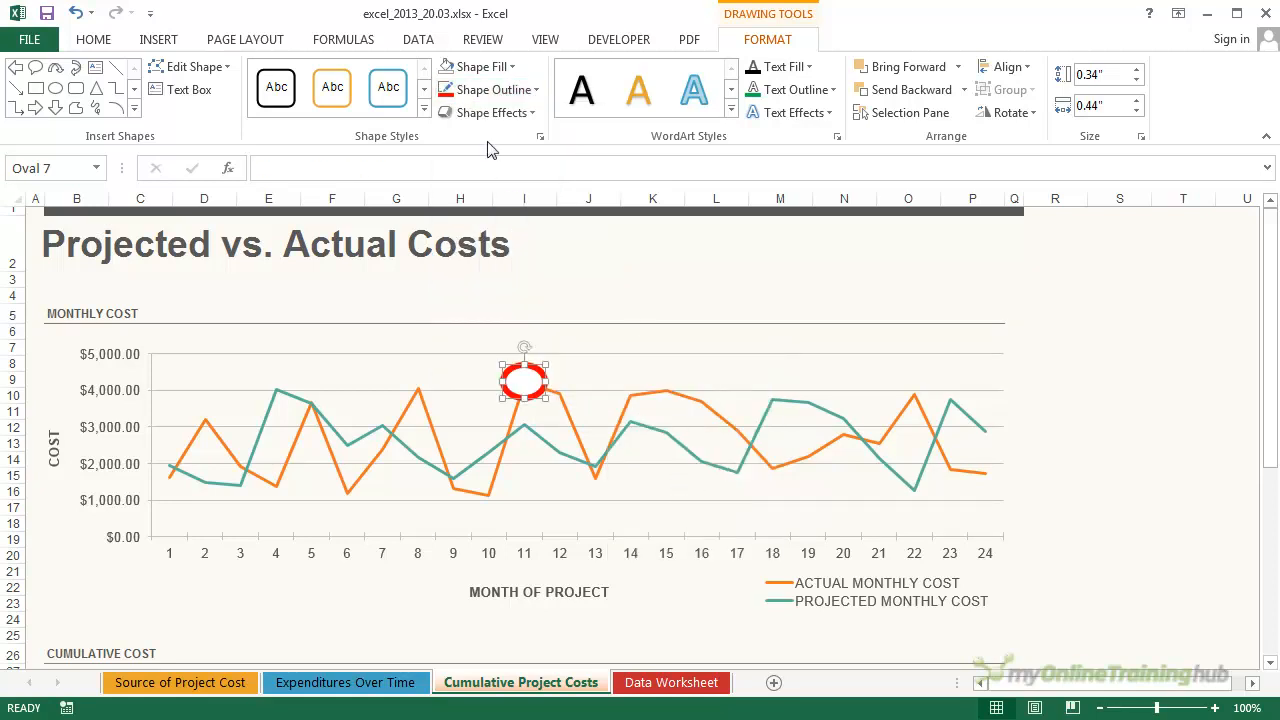
click(512, 68)
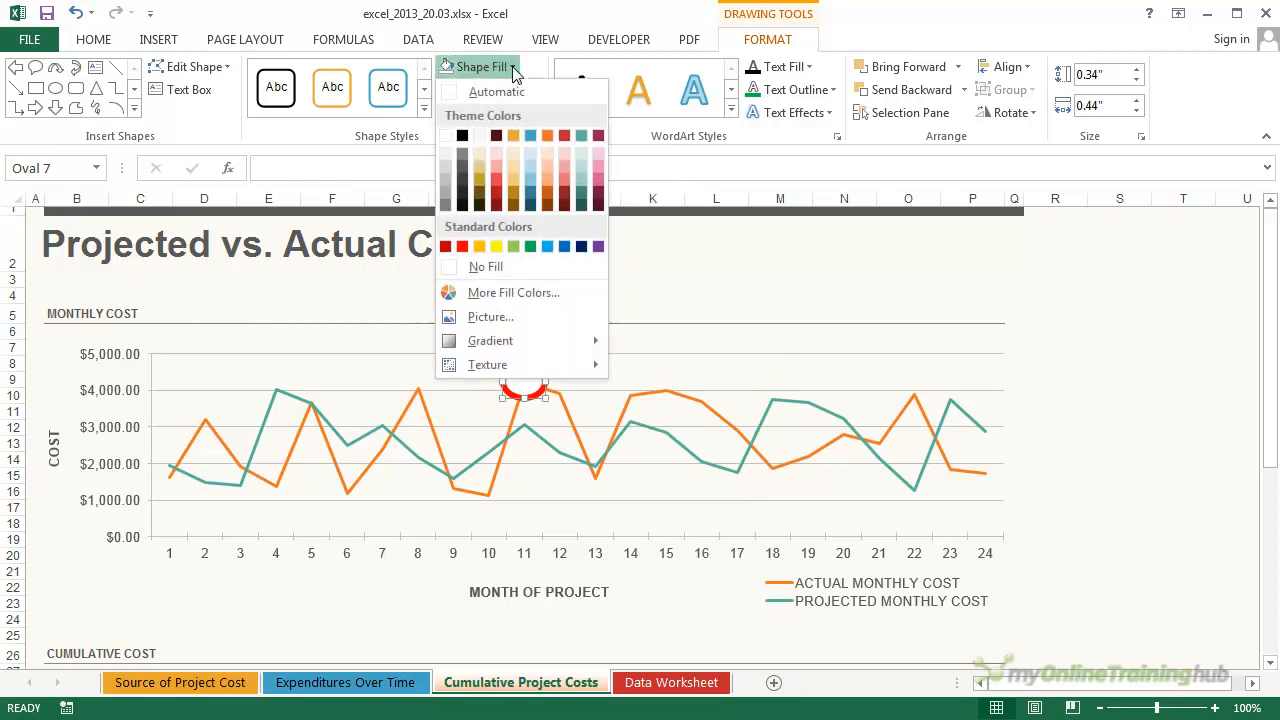
click(485, 266)
click(623, 336)
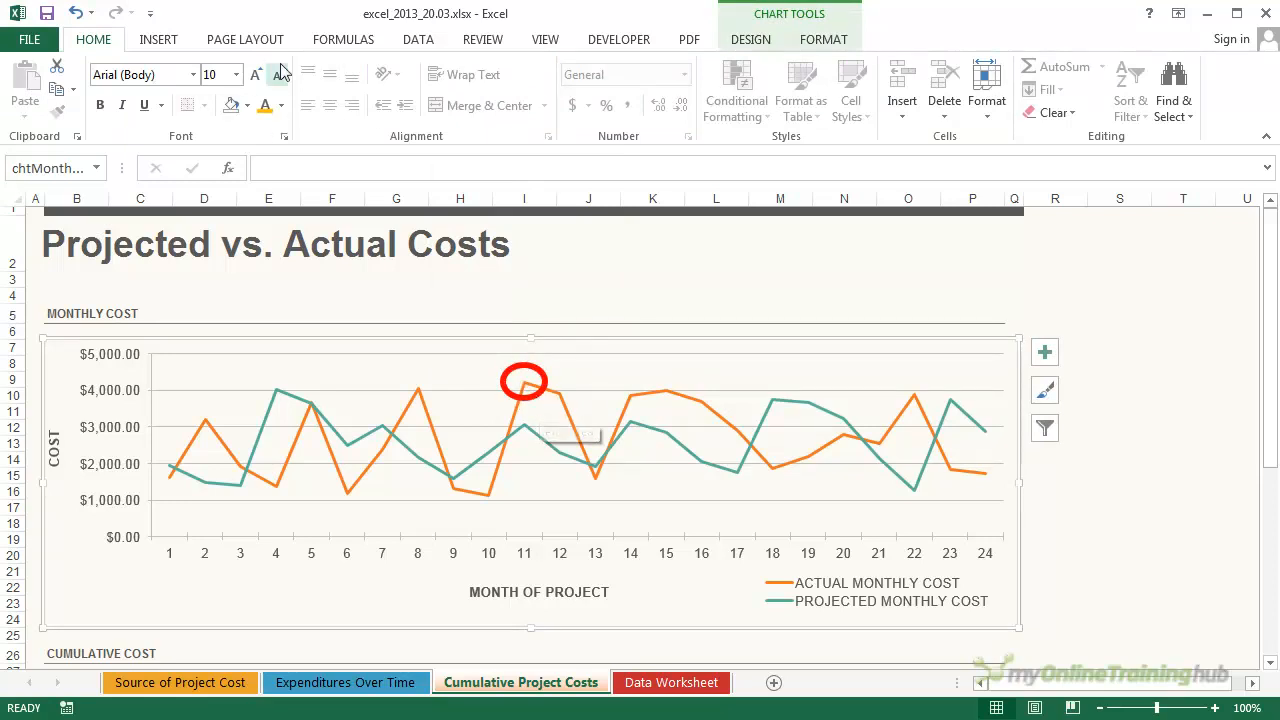
Insert a rectangular callout about 0.54" by 1.05" above the red oval, reading High Point of Project.
click(172, 40)
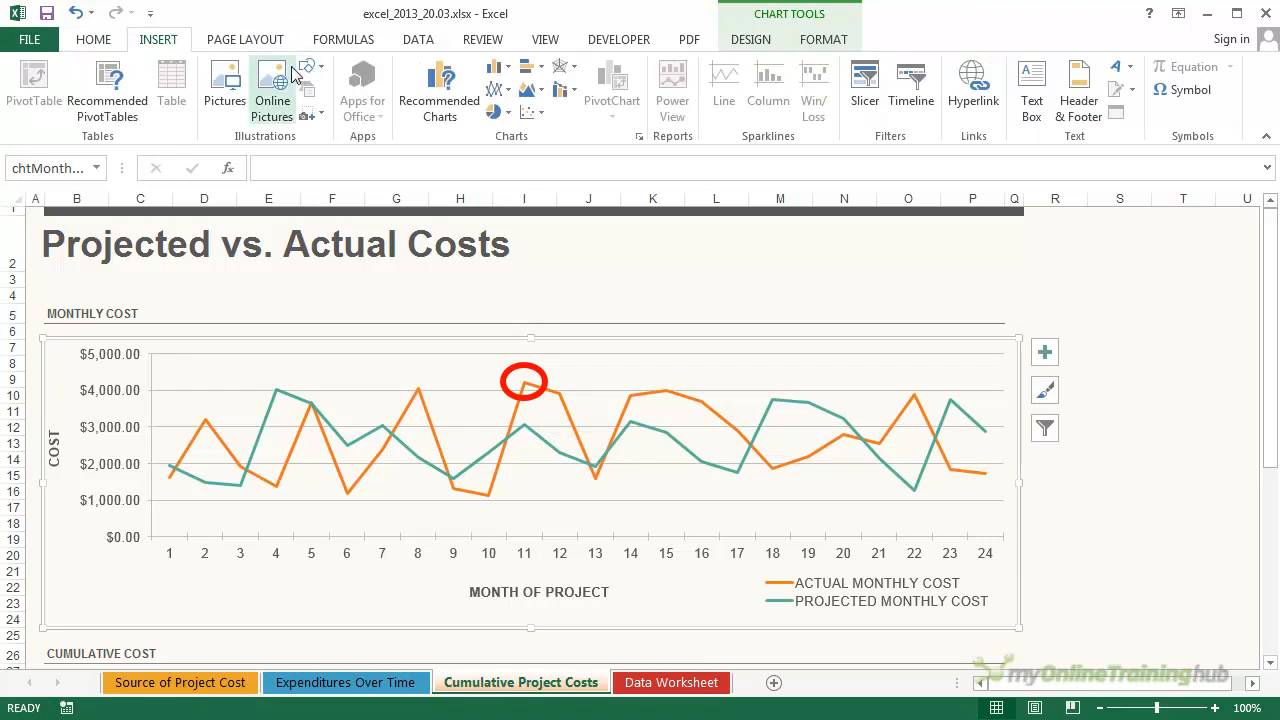
click(322, 70)
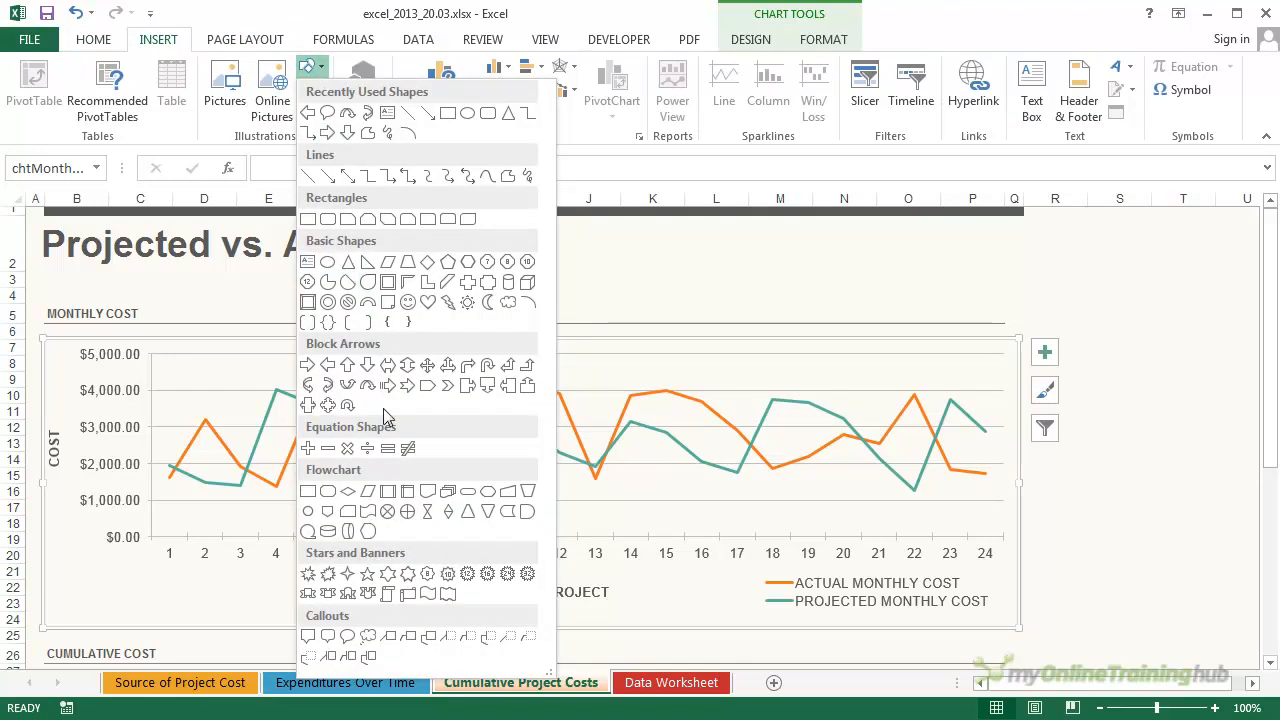
click(309, 637)
drag(491, 305, 593, 366)
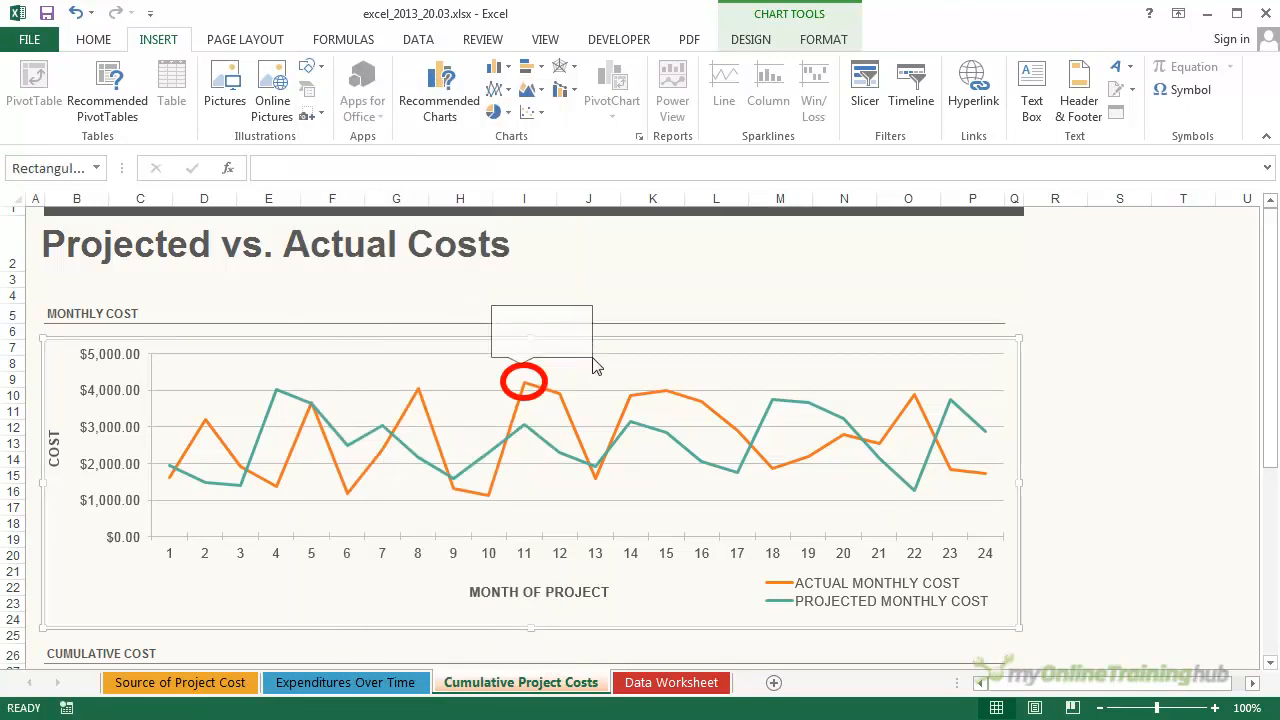
text(Hi)
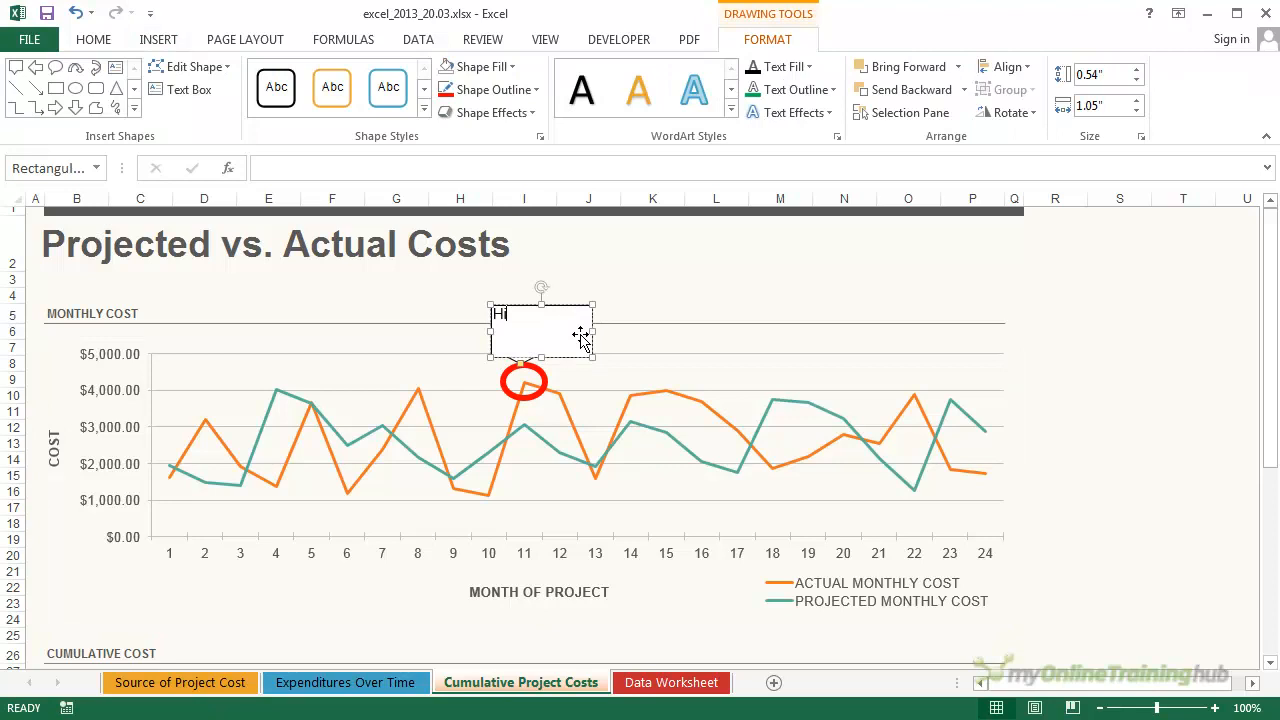
text(gh Point)
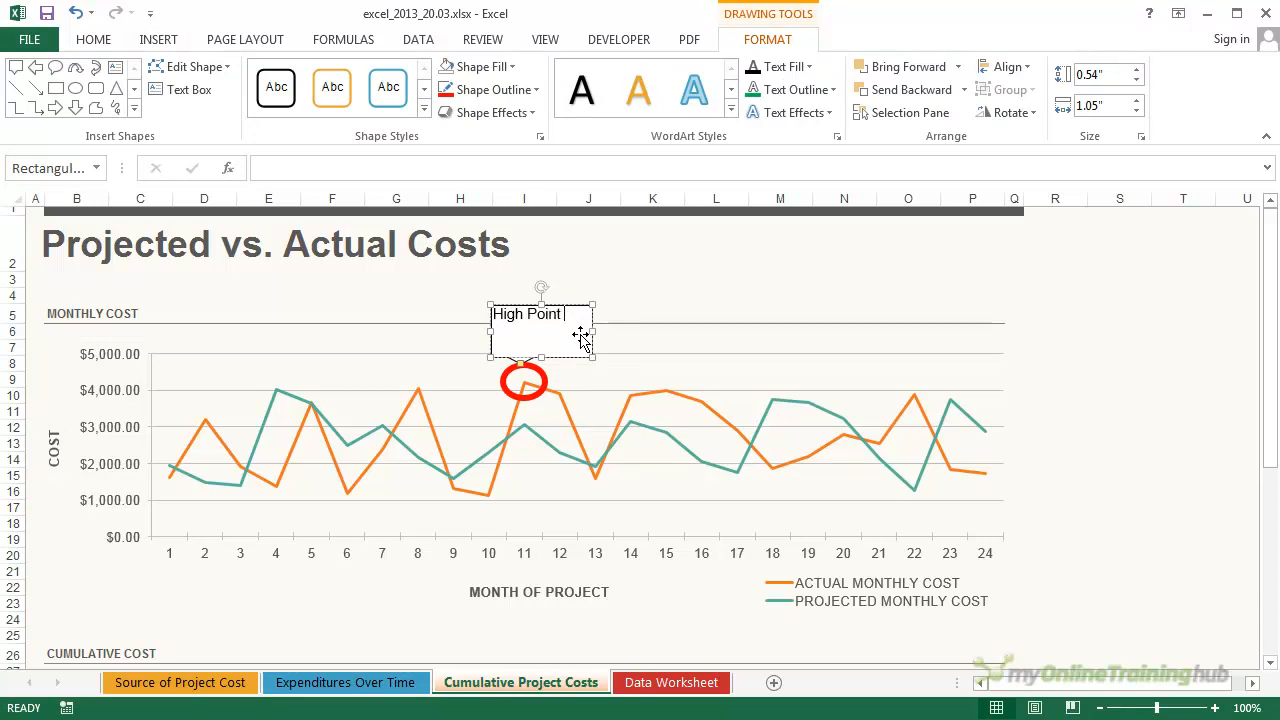
text( of Project)
click(655, 290)
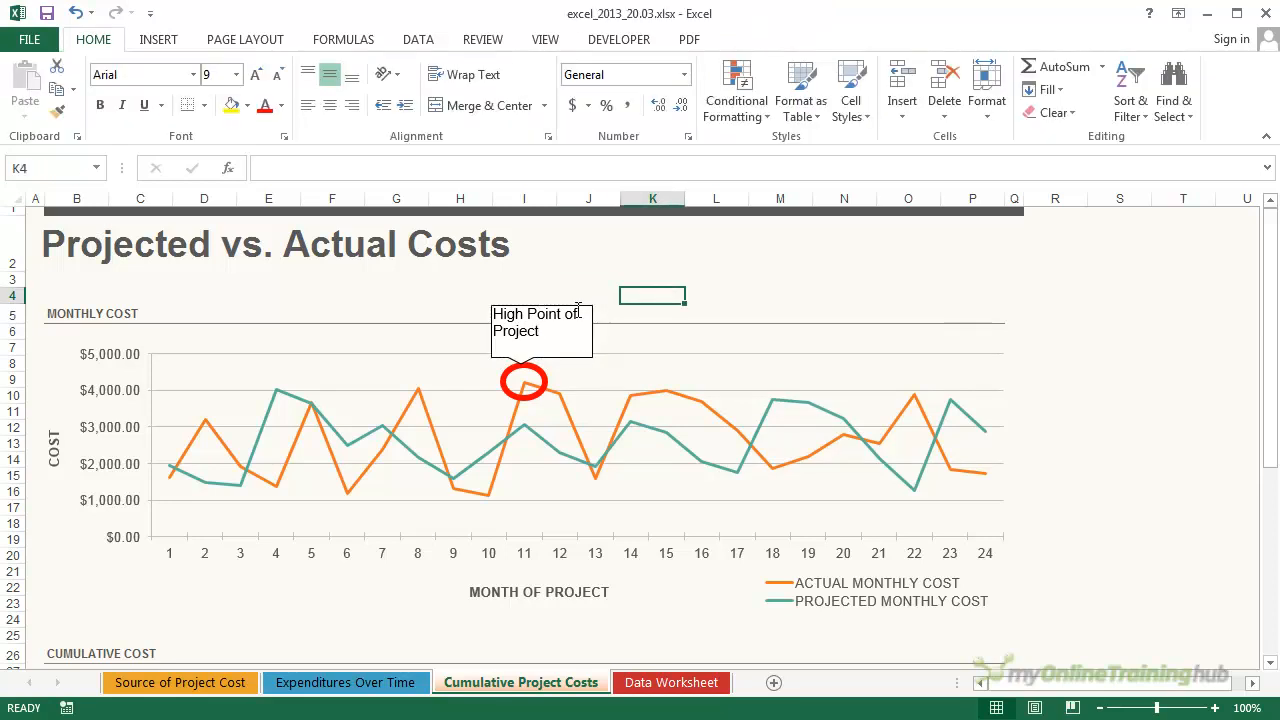
Try the High Point of Project callout without a fill, and fill it with the off-white theme colour.
click(578, 314)
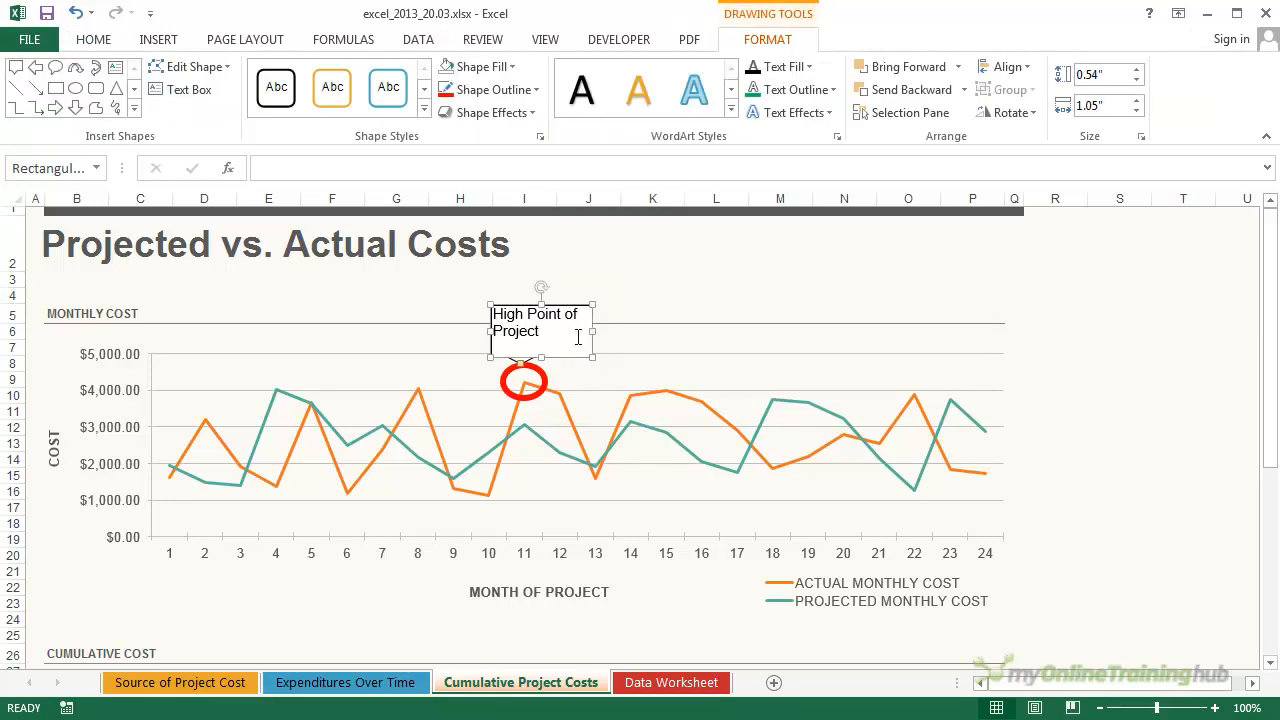
click(513, 67)
click(486, 267)
click(511, 67)
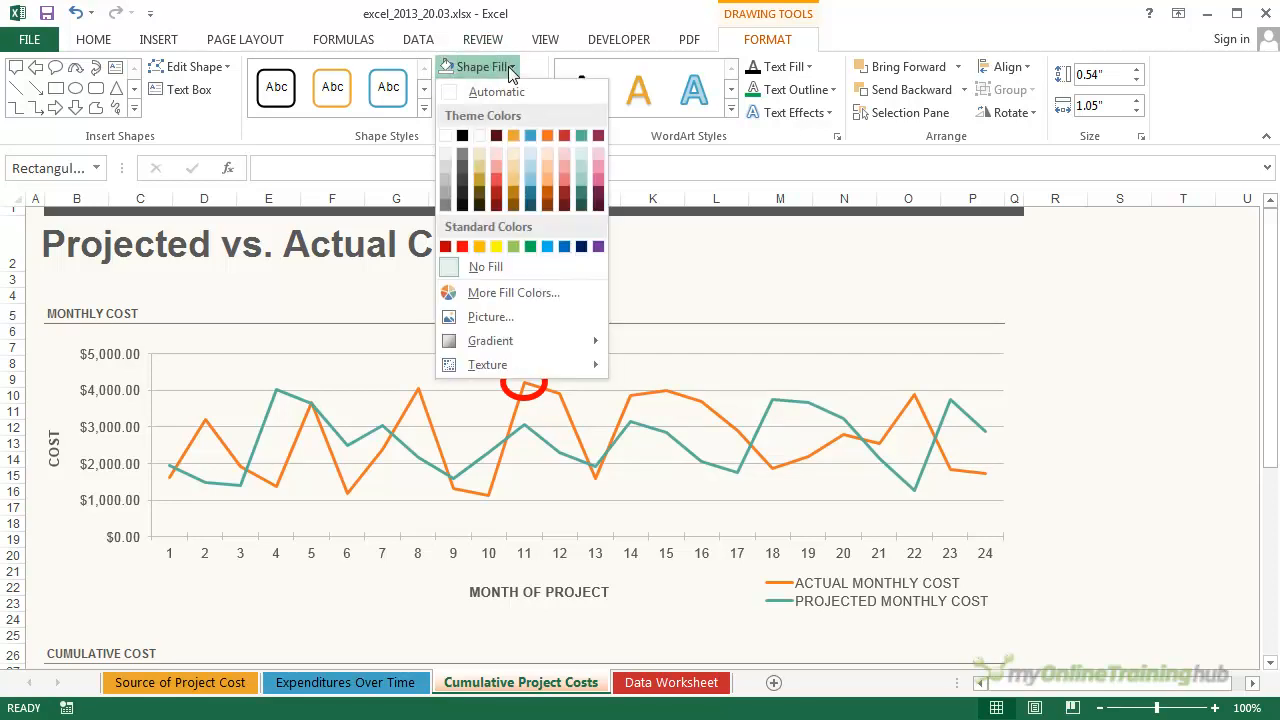
click(481, 135)
click(667, 313)
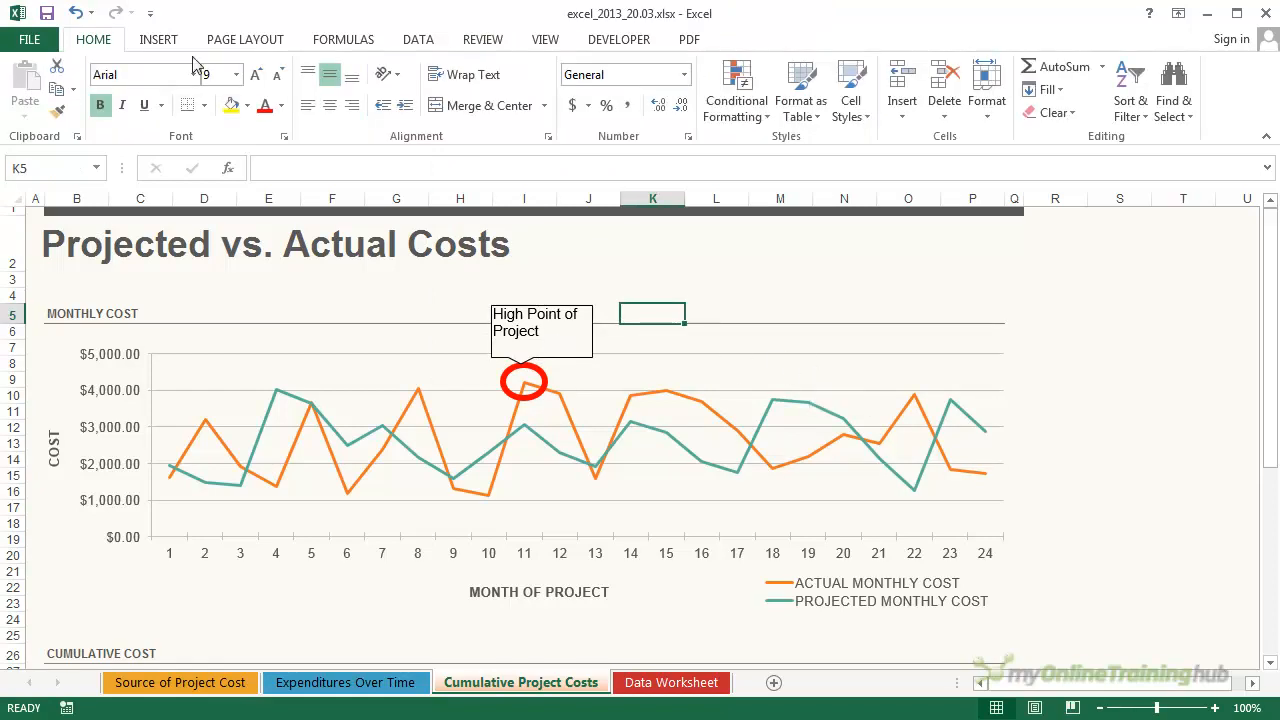
click(160, 42)
click(308, 66)
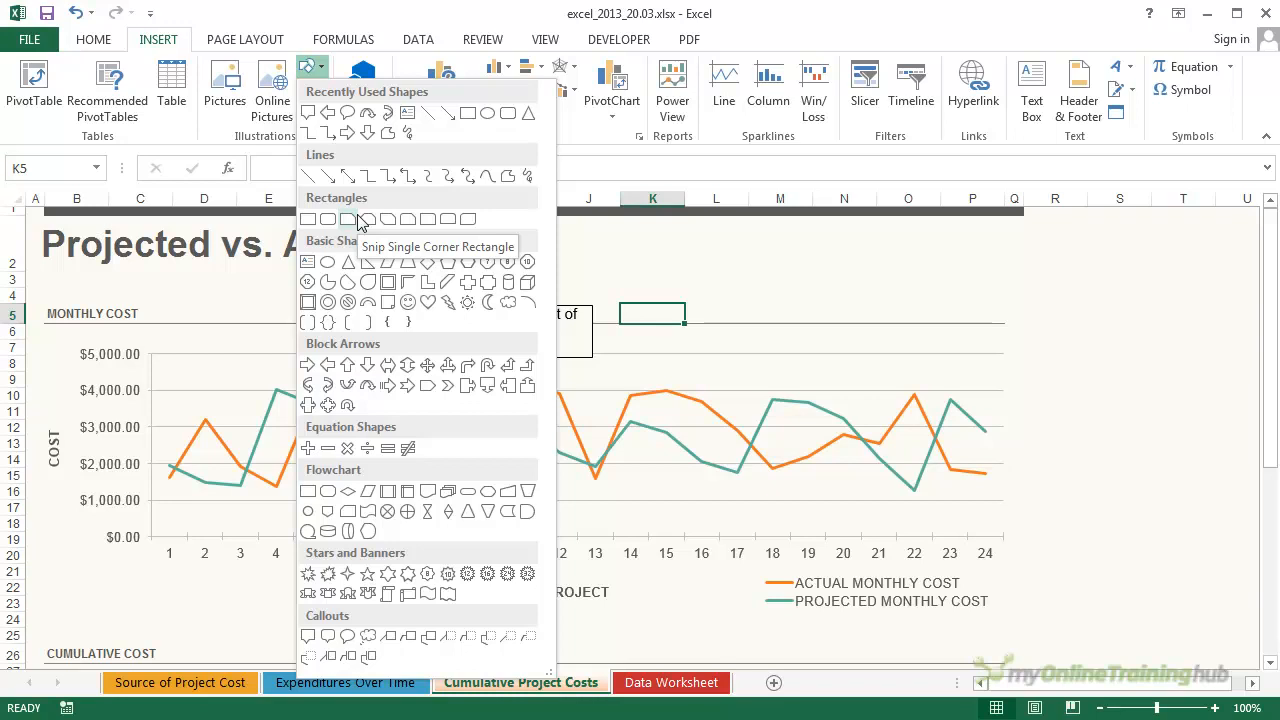
click(762, 325)
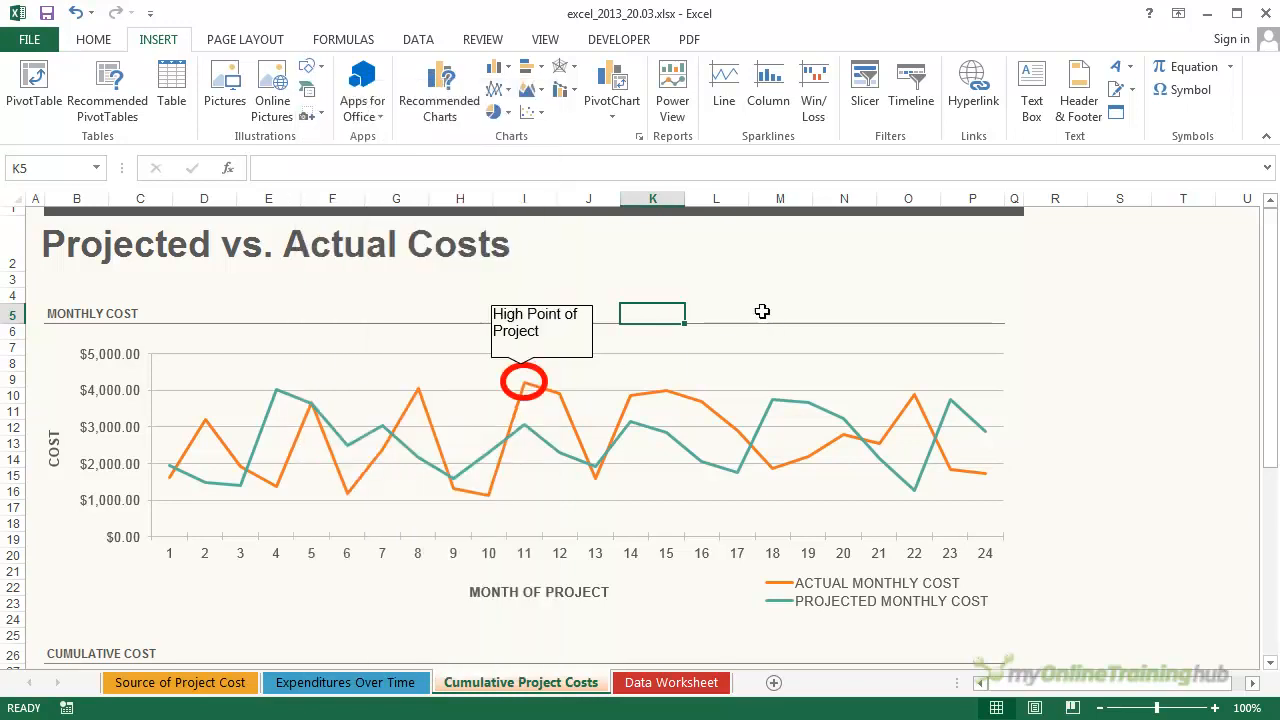
click(36, 240)
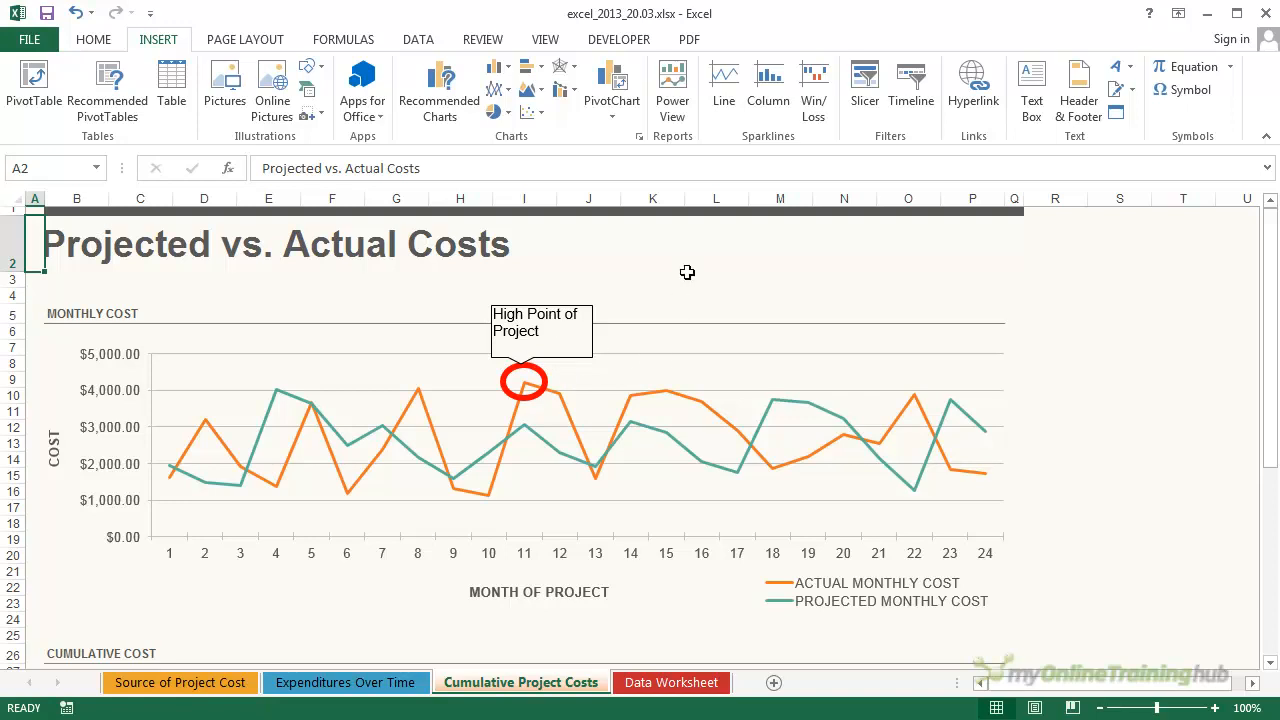
On the Expenditures Over Time sheet, insert a text box above the Date and Reason for Expenditure headings reading "Please input dates everytime!".
click(292, 684)
click(488, 330)
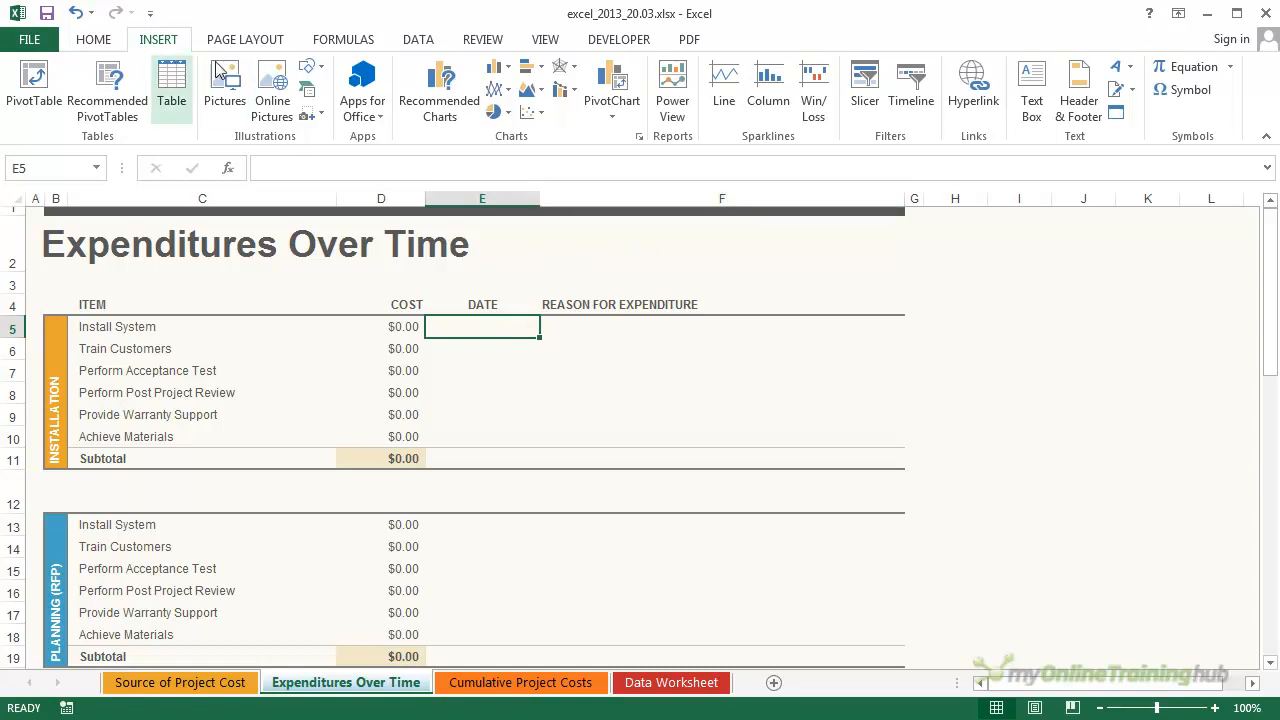
click(310, 67)
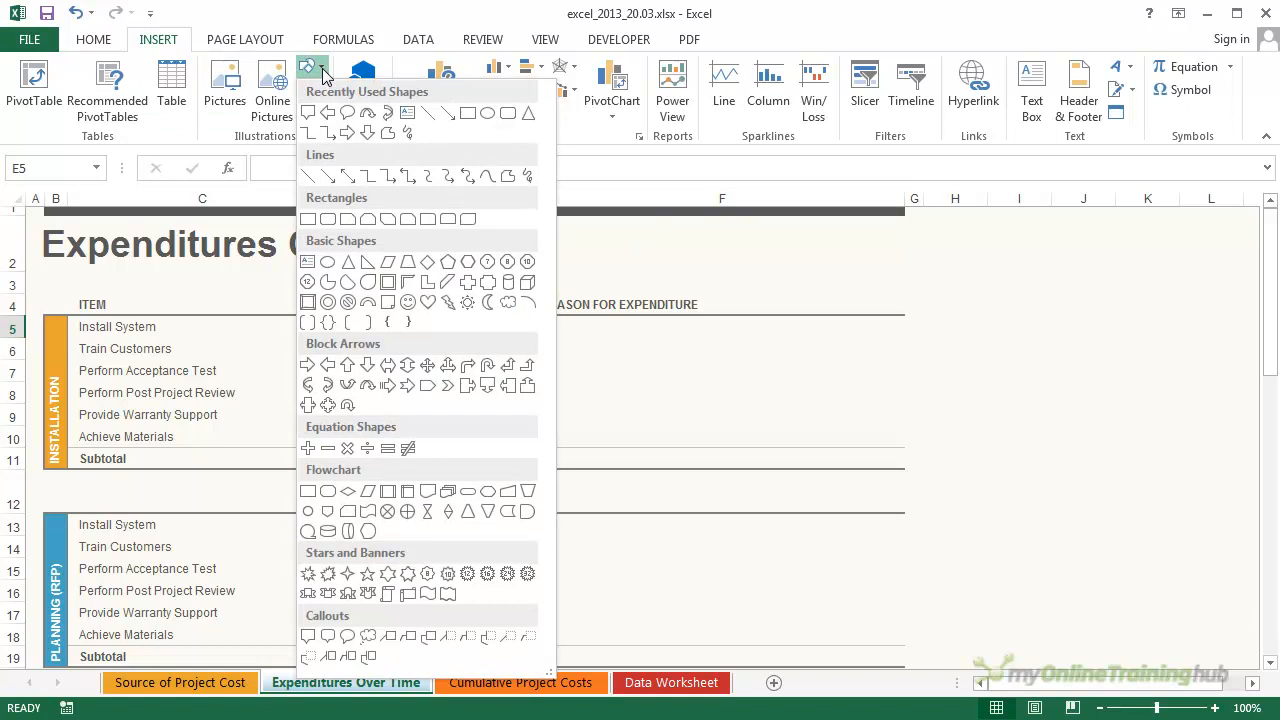
click(407, 112)
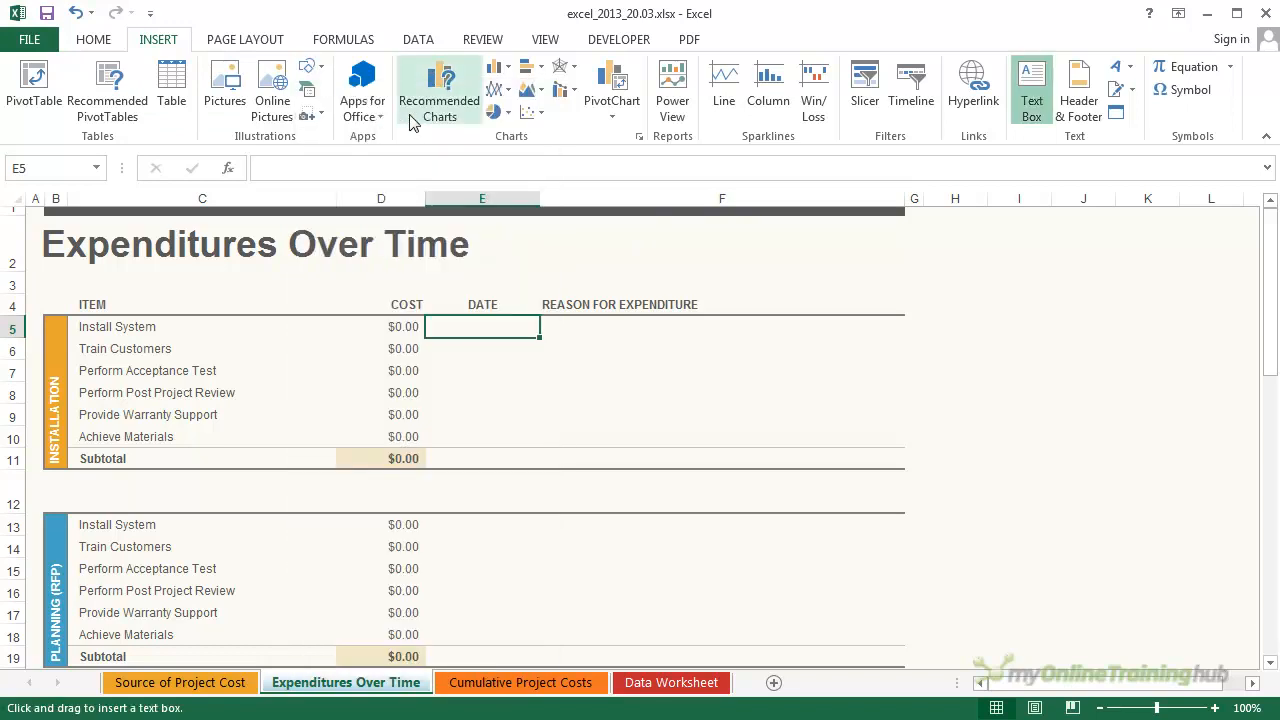
click(530, 255)
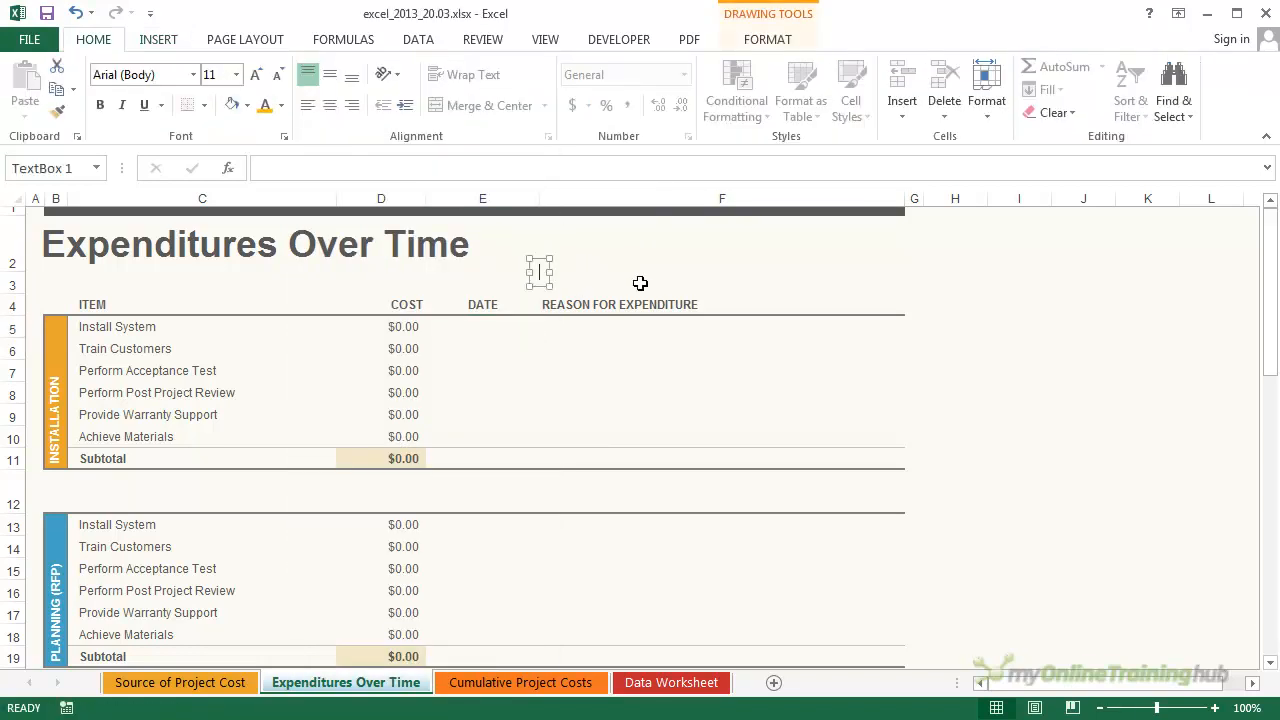
text(Please )
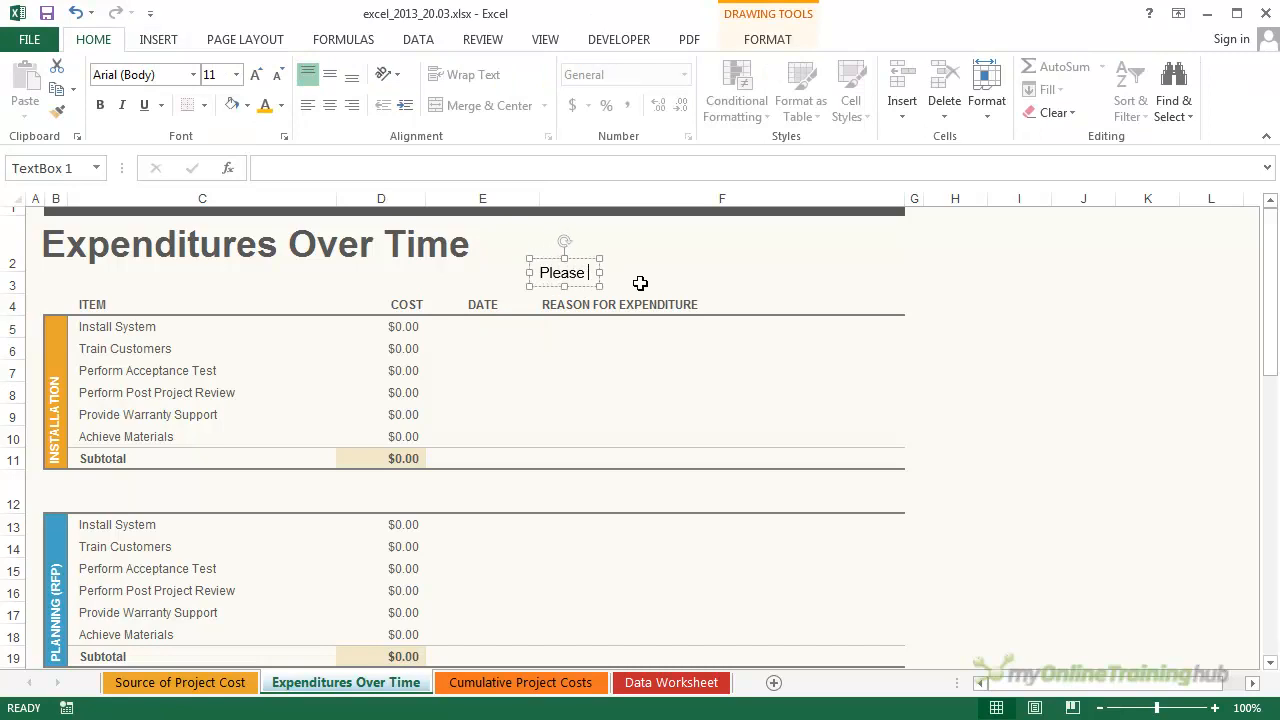
text(inp)
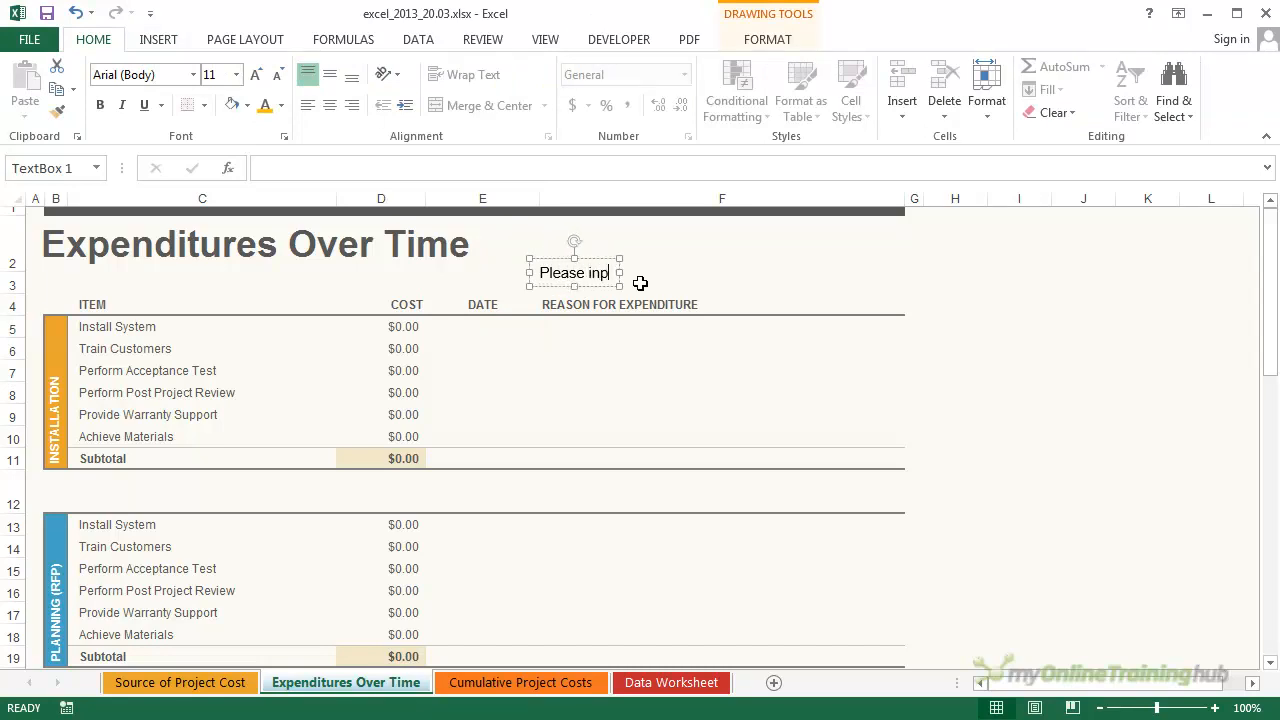
text(ut dat)
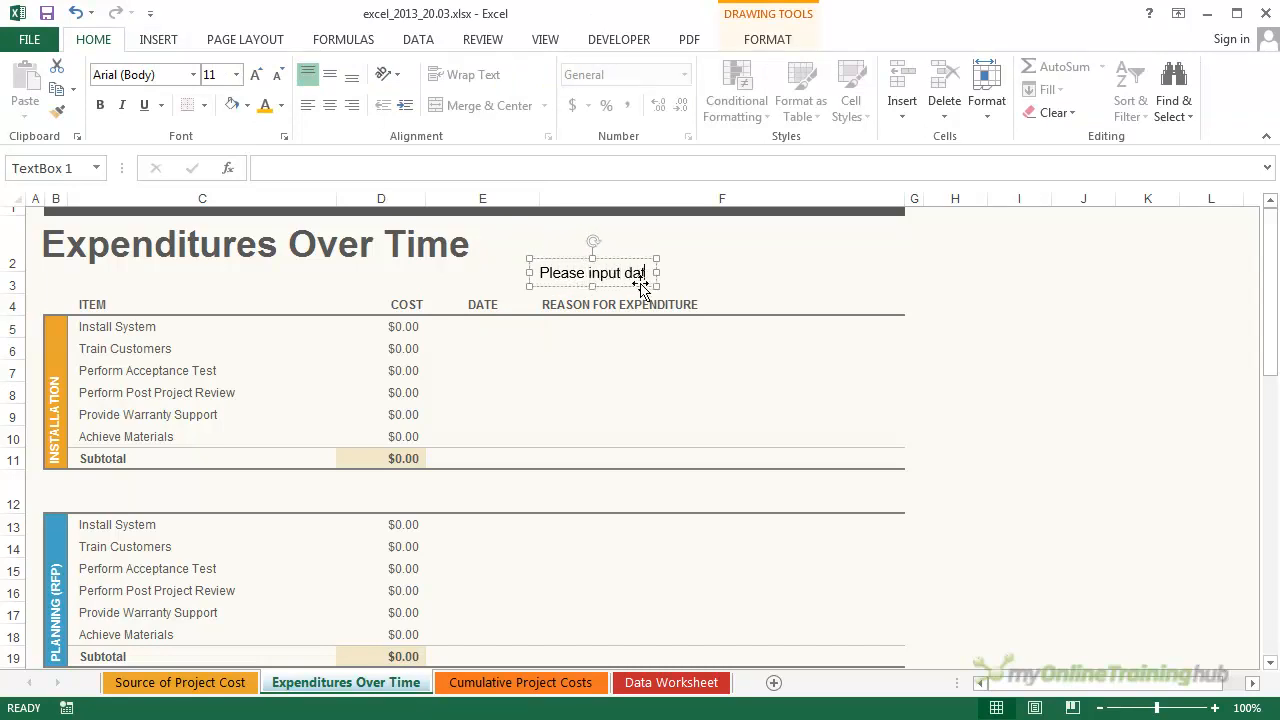
text(es everytime!)
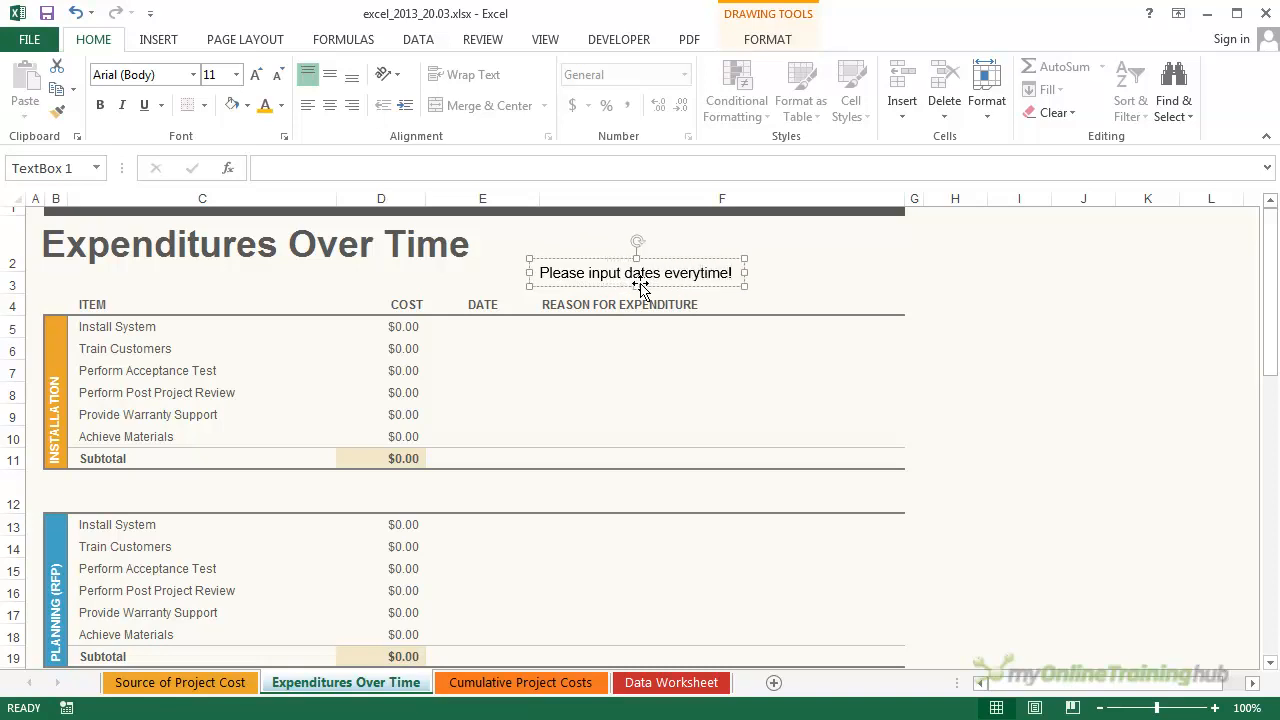
Shift the date reminder text box slightly towards the sheet title and colour its text standard green.
drag(587, 257, 704, 276)
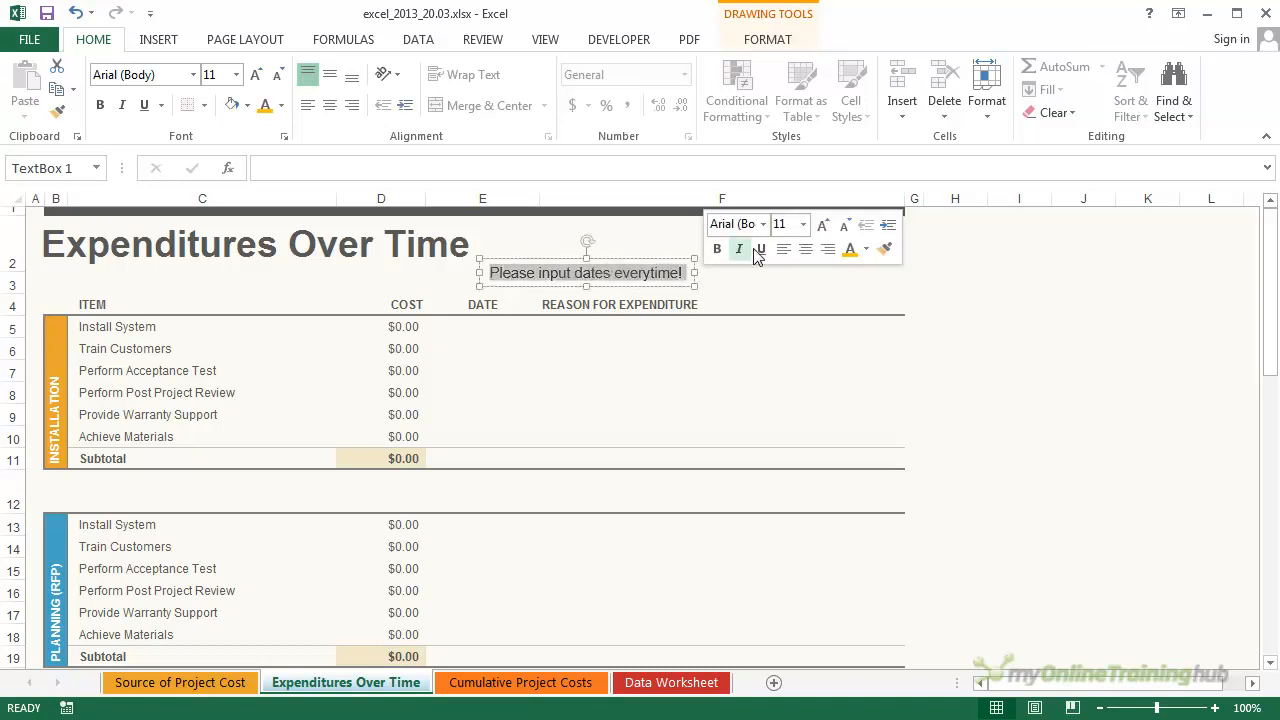
click(866, 249)
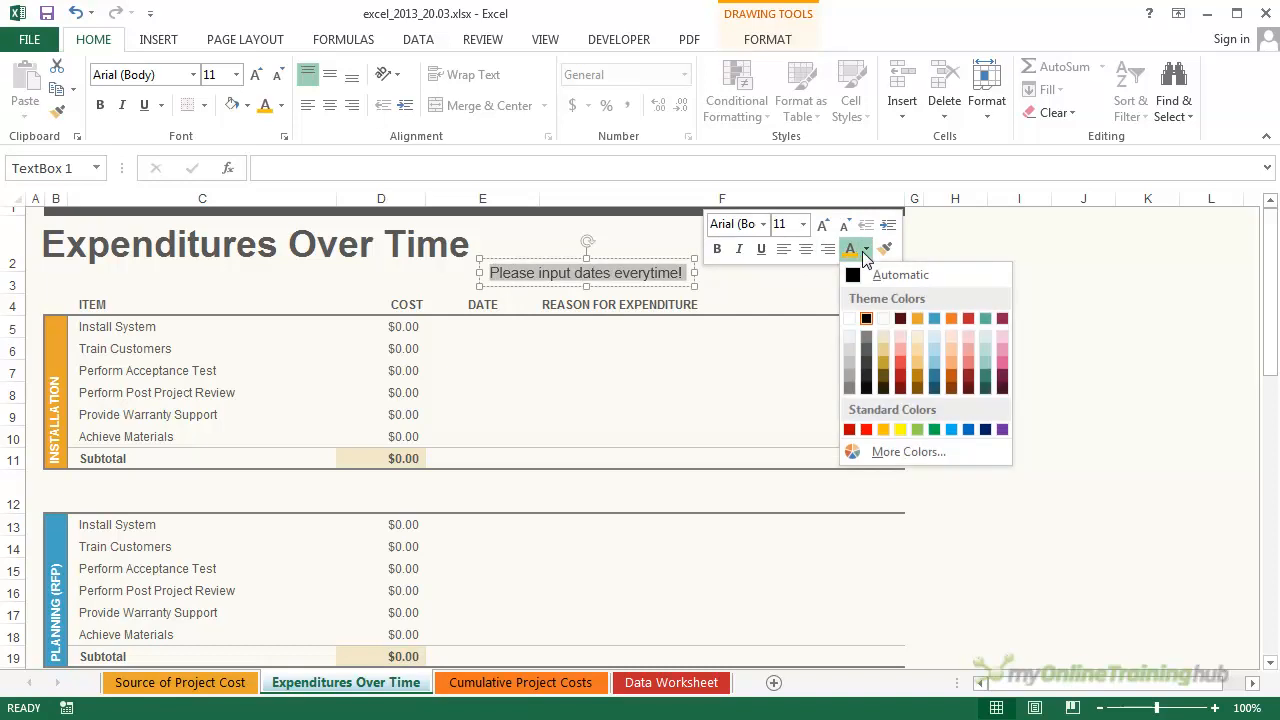
click(919, 432)
click(612, 239)
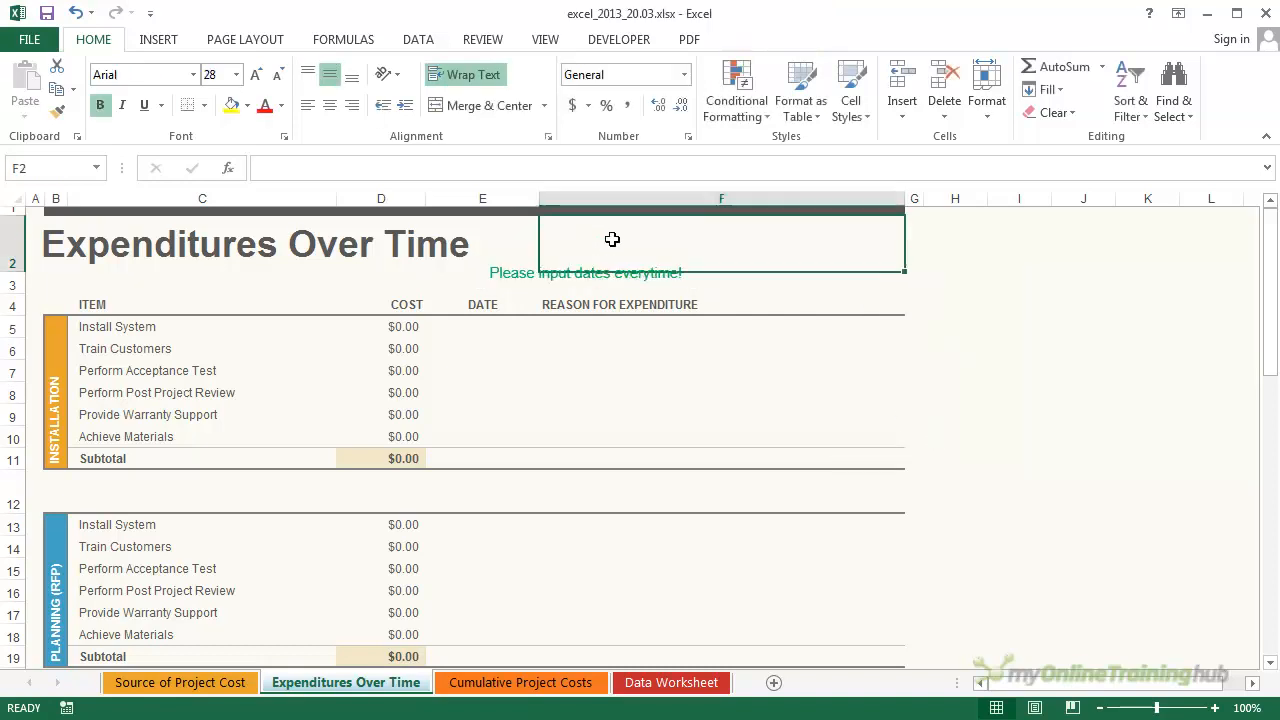
Move the green date reminder text box into row 3, just above the Date column heading, and deselect it.
click(506, 273)
drag(516, 260, 461, 270)
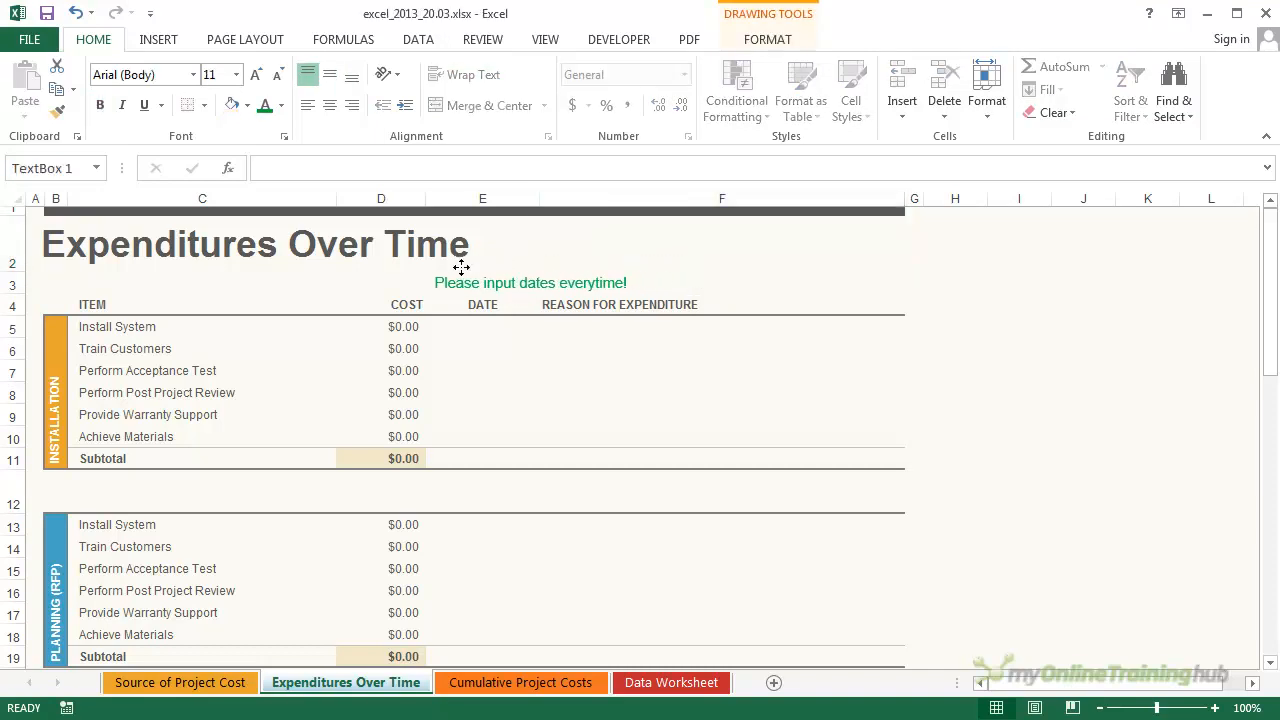
click(684, 264)
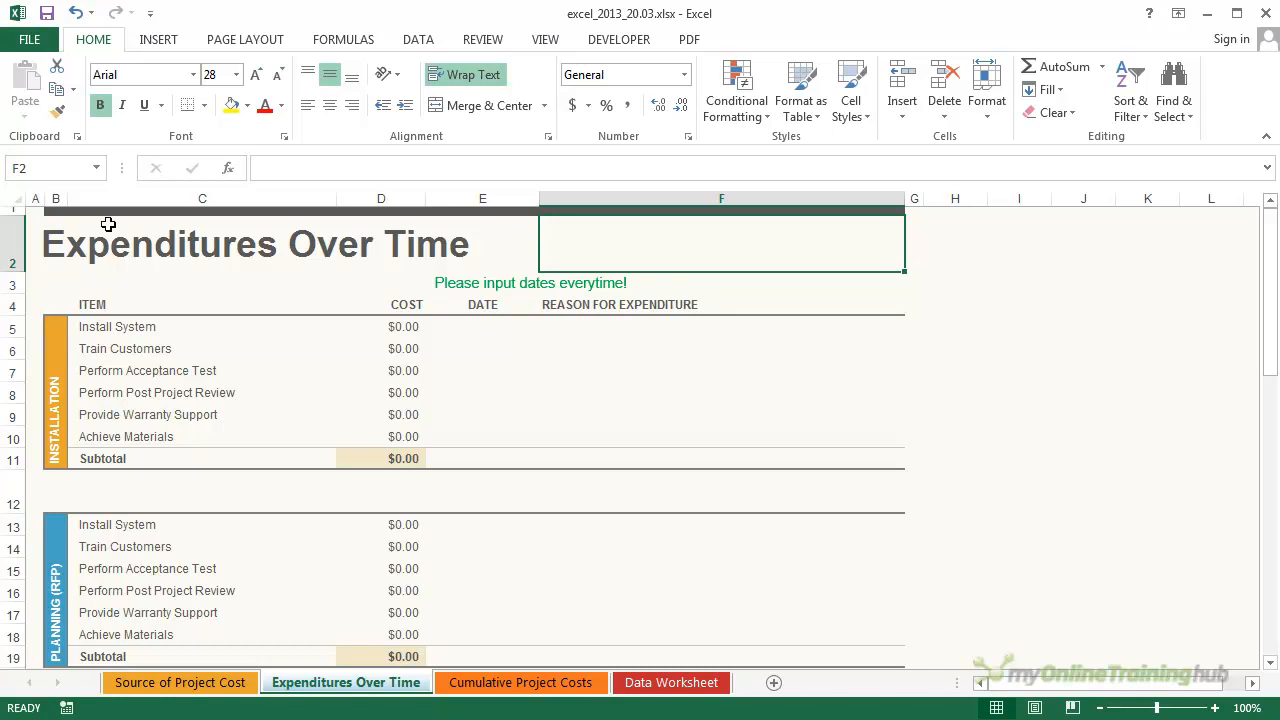
click(38, 236)
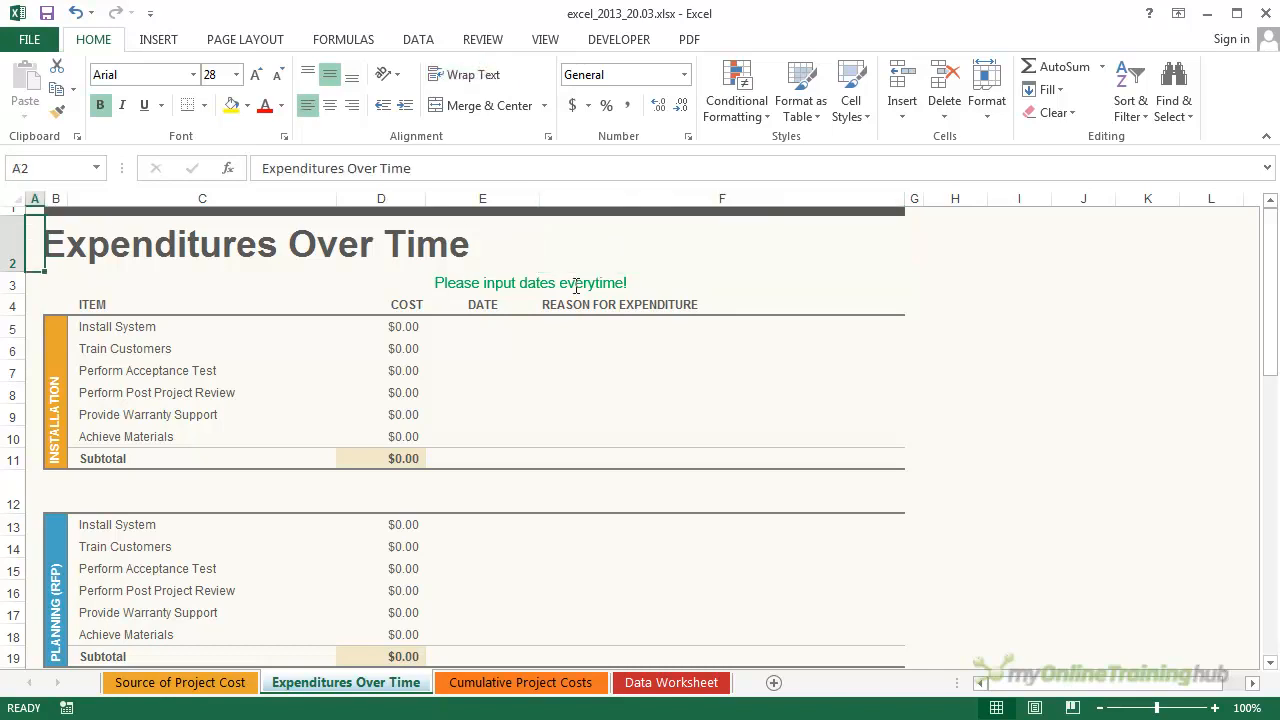